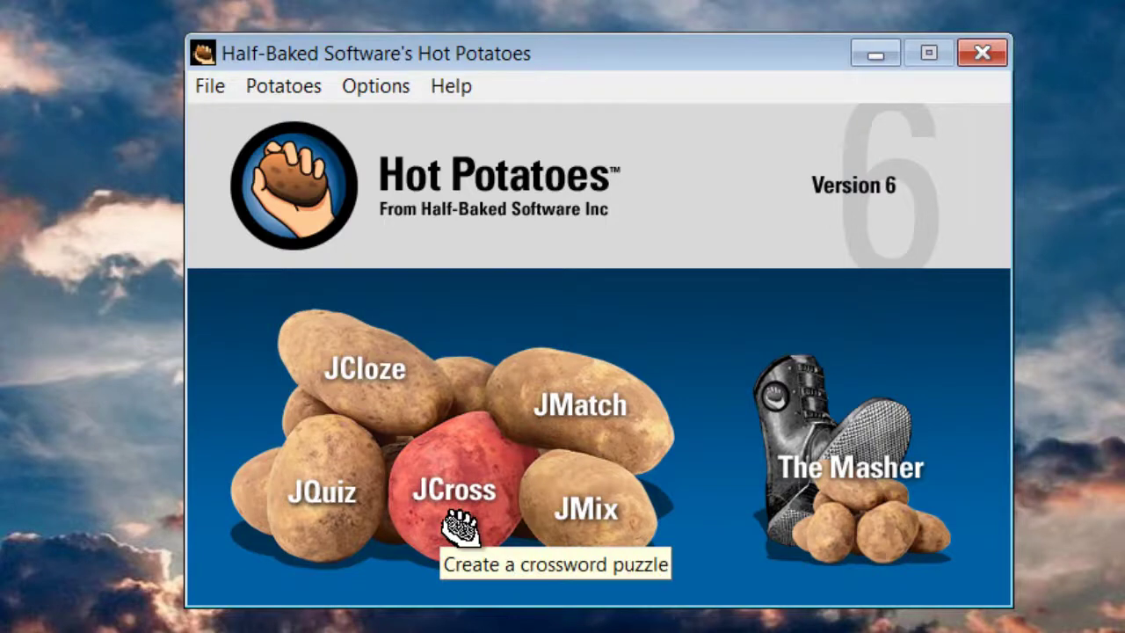
Start a new JCross crossword exercise and title it "JCross Moodle".
{"action": "left_click", "coordinate": [459, 526]}
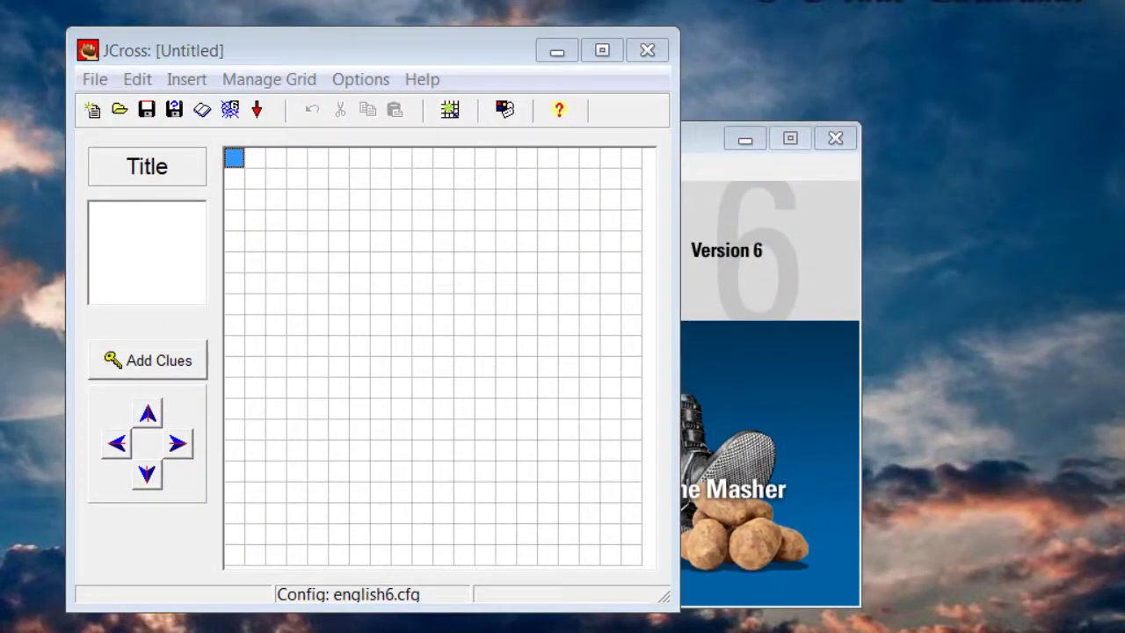
{"action": "left_click", "coordinate": [118, 229]}
{"action": "type", "text": "JCross Moodle"}
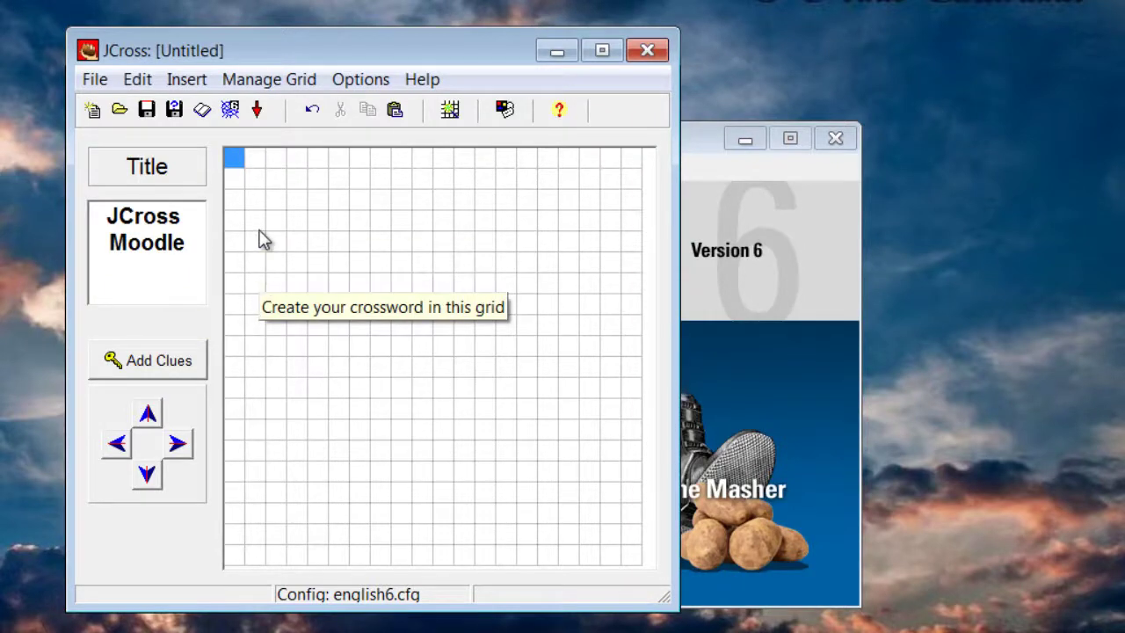
Generate the crossword grid automatically from the copied list of Moodle terms, running from EMBED and WIKI through MENU and label.
{"action": "left_click", "coordinate": [273, 81]}
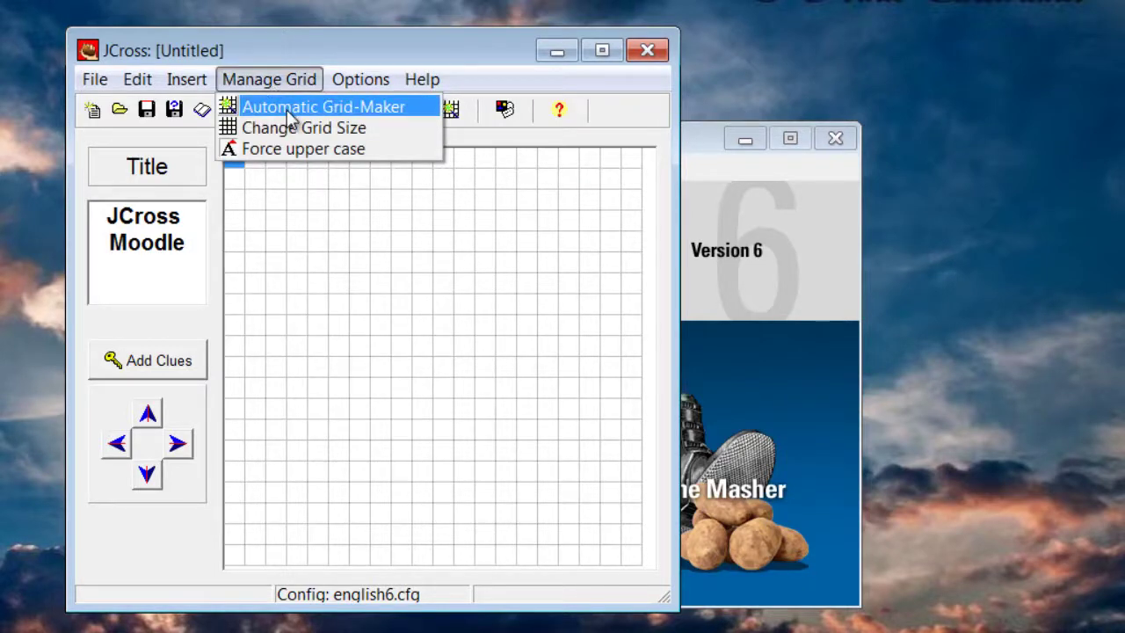
{"action": "left_click", "coordinate": [290, 114]}
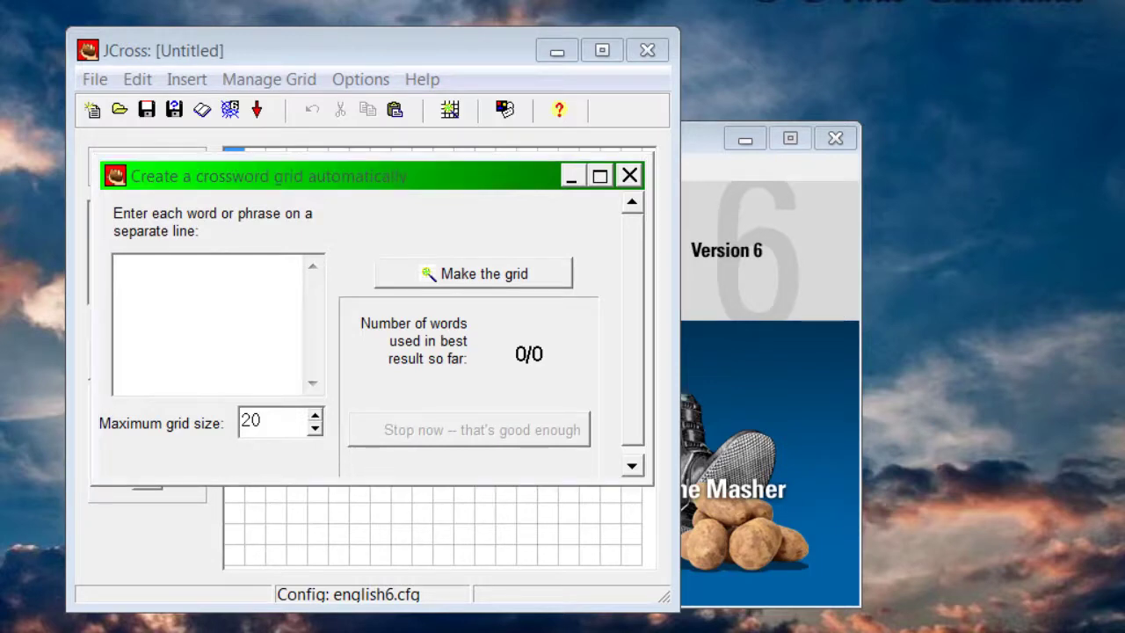
{"action": "left_click", "coordinate": [149, 311]}
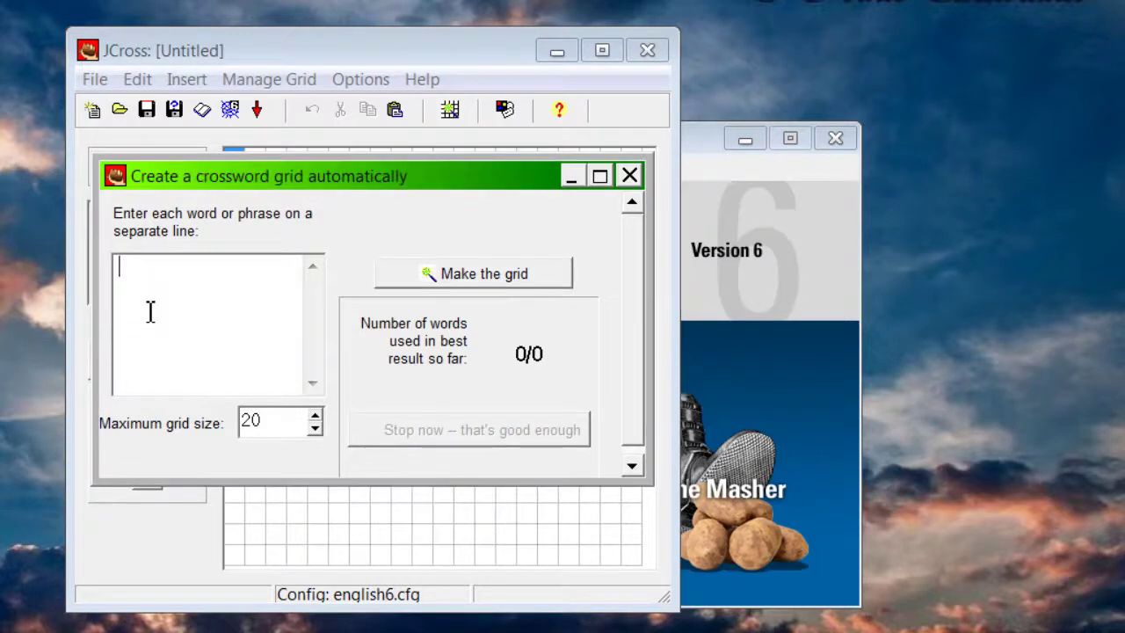
{"action": "key", "text": "ctrl+v"}
{"action": "scroll", "coordinate": [211, 334], "scroll_direction": "up", "scroll_amount": 5}
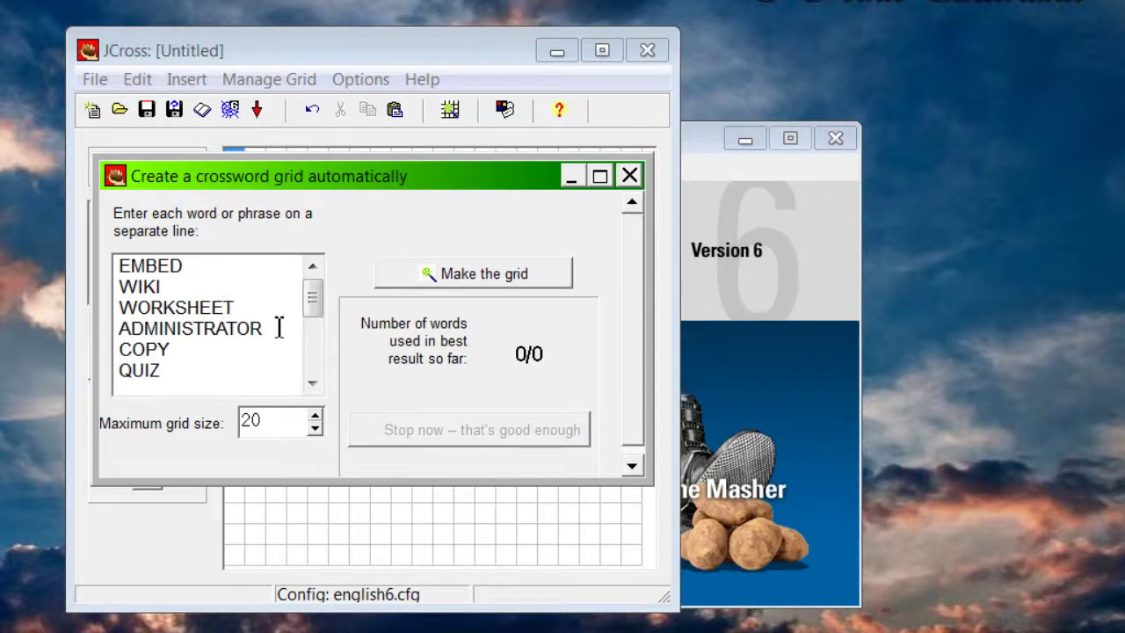
{"action": "left_click_drag", "start_coordinate": [309, 308], "coordinate": [312, 369]}
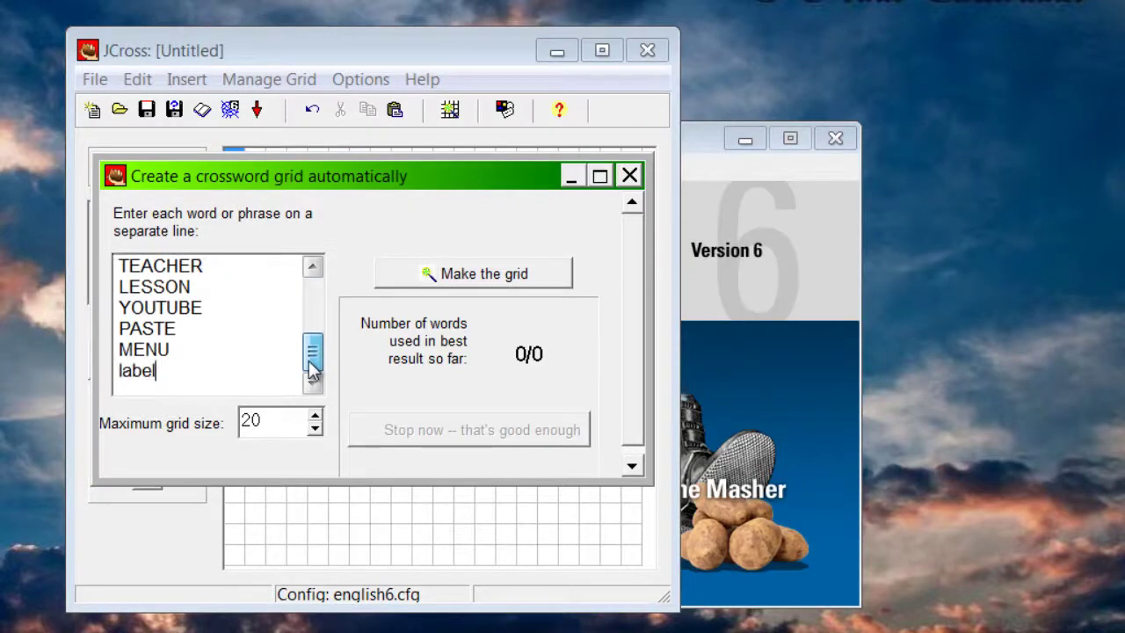
{"action": "left_click", "coordinate": [463, 276]}
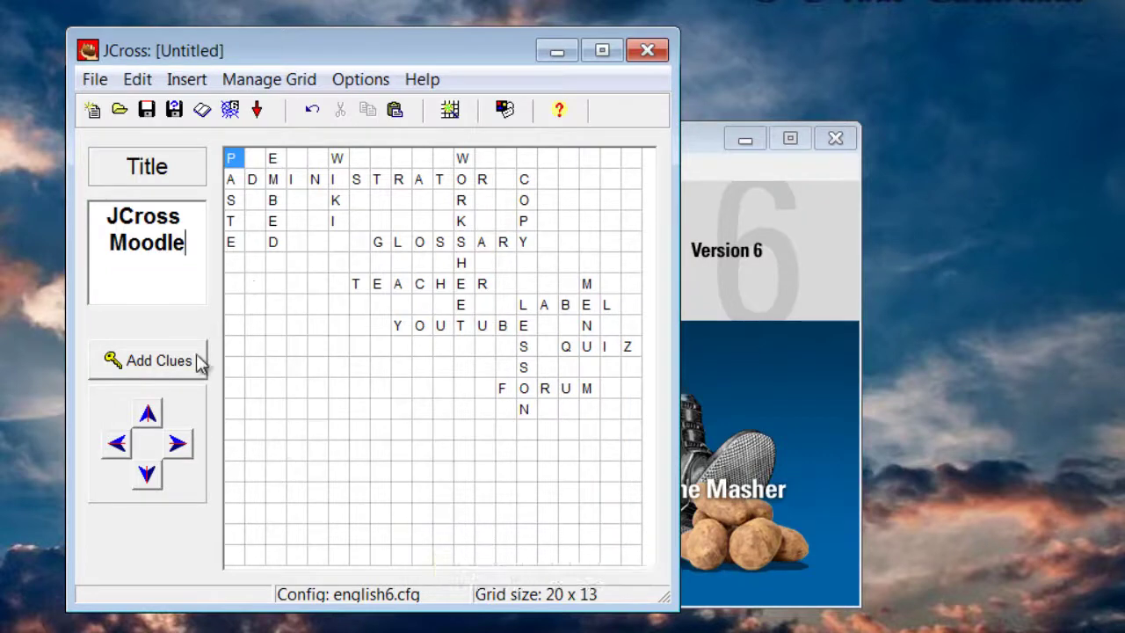
Add the clue "moodle user responsible for setting up moodle software on the web host" to the across word ADMINISTRATOR.
{"action": "left_click", "coordinate": [158, 360]}
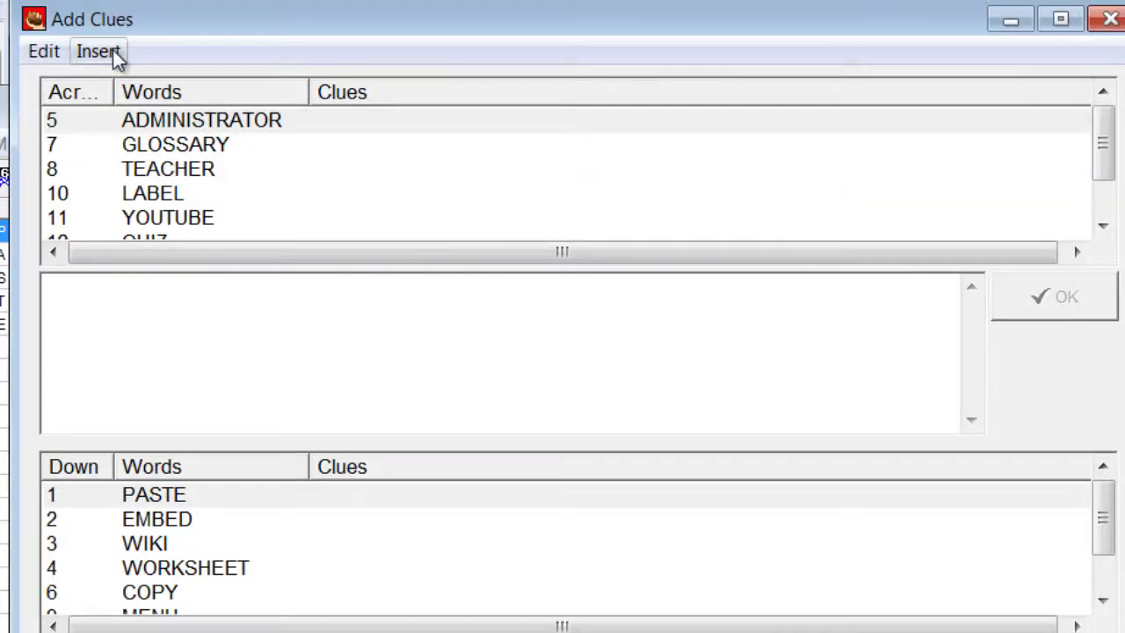
{"action": "left_click", "coordinate": [249, 128]}
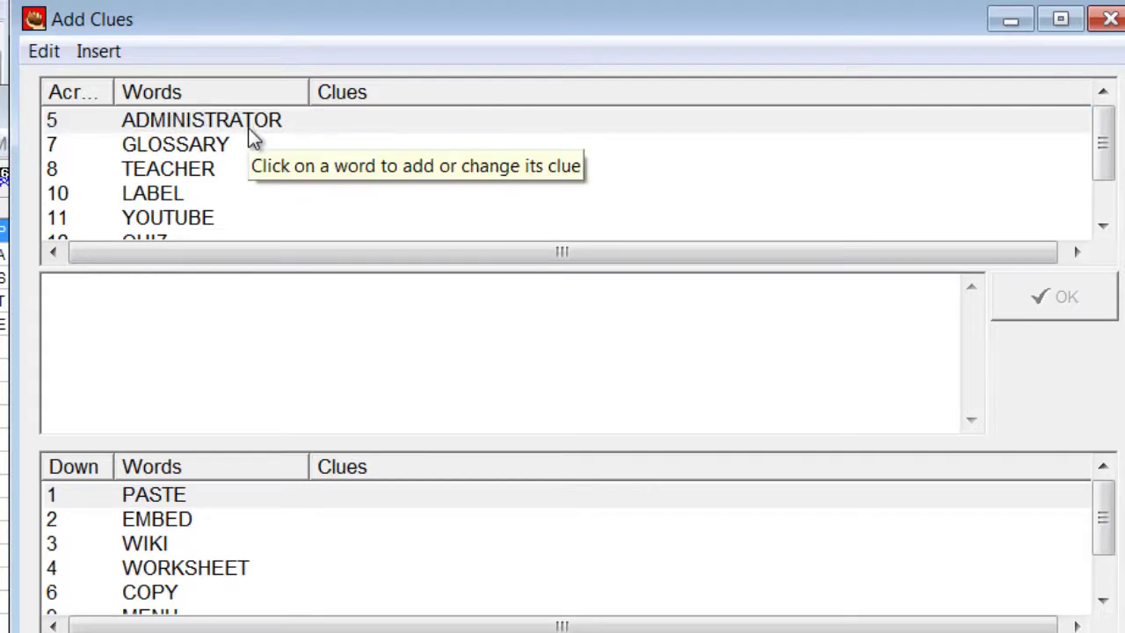
{"action": "type", "text": "moodle user responsible for setting up moodle software on the web host"}
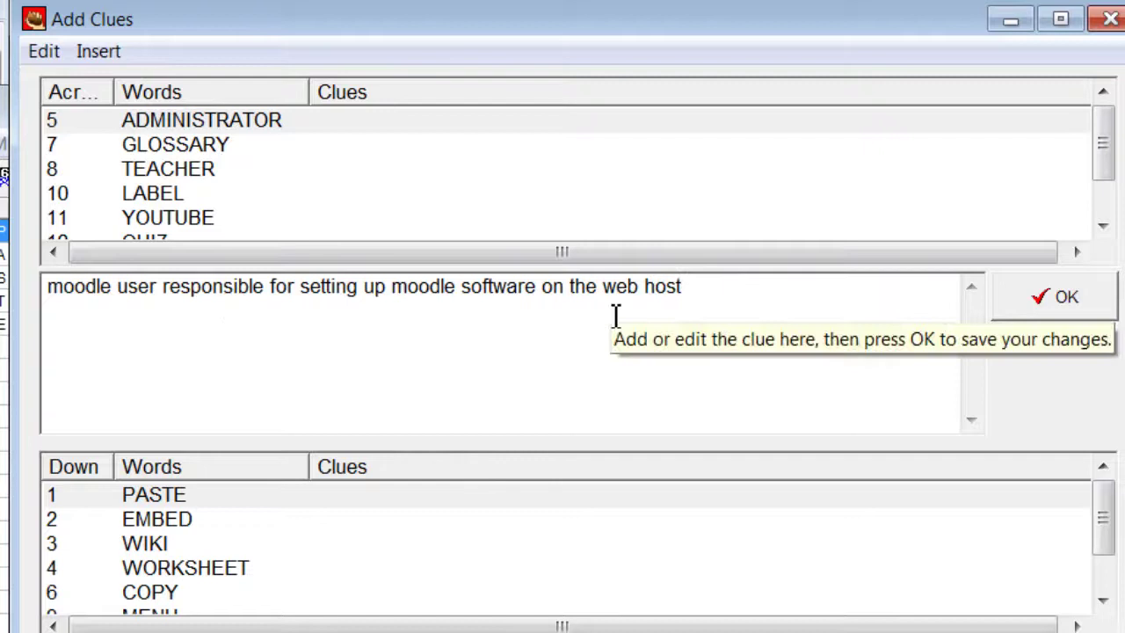
{"action": "left_click", "coordinate": [1044, 304]}
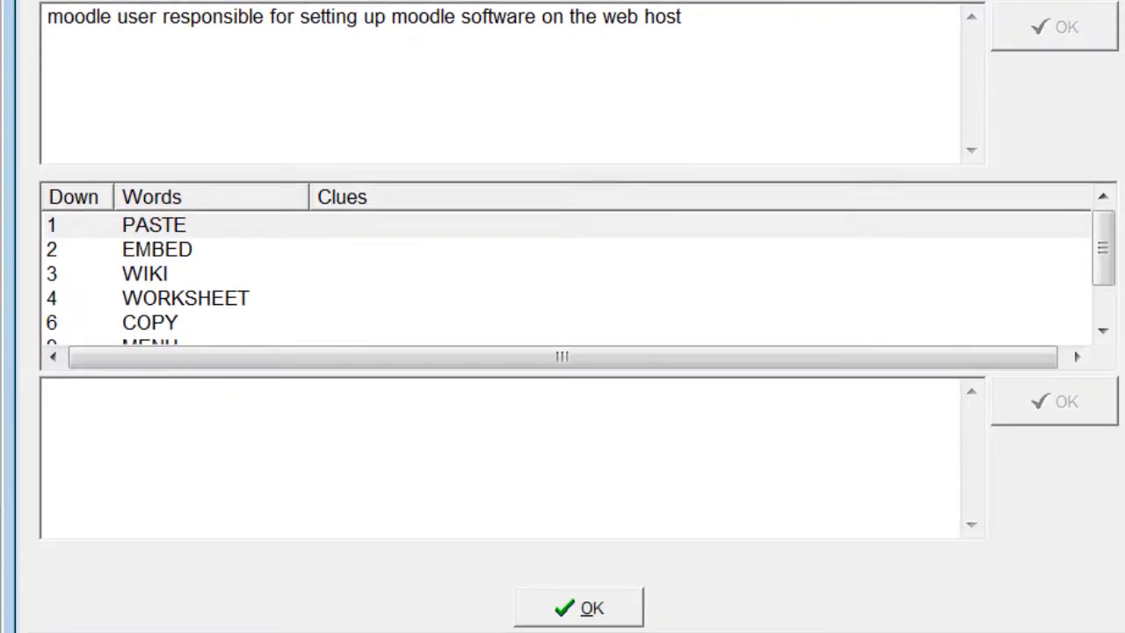
Add the clue "ctrl-v" to the down word PASTE.
{"action": "left_click", "coordinate": [245, 471]}
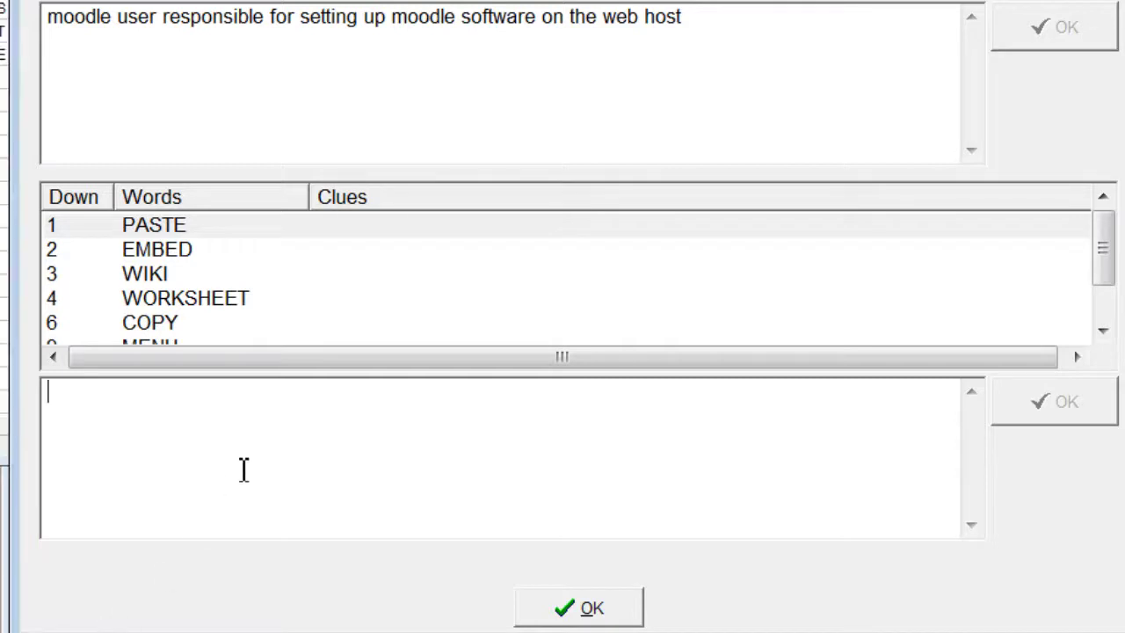
{"action": "type", "text": "ctrl-v"}
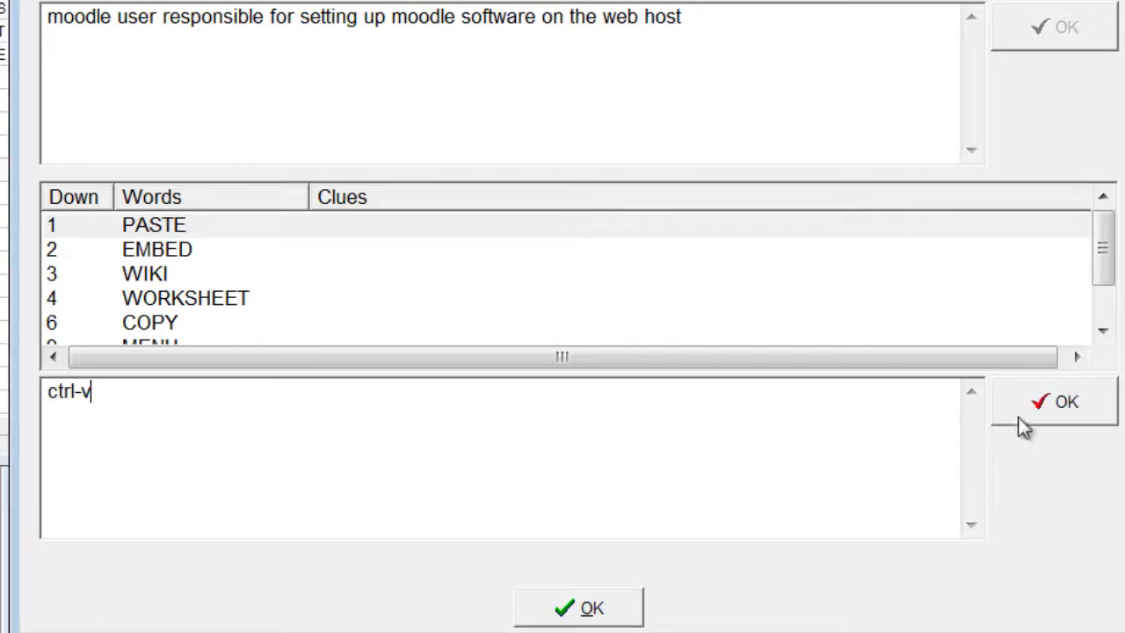
{"action": "left_click", "coordinate": [1062, 407]}
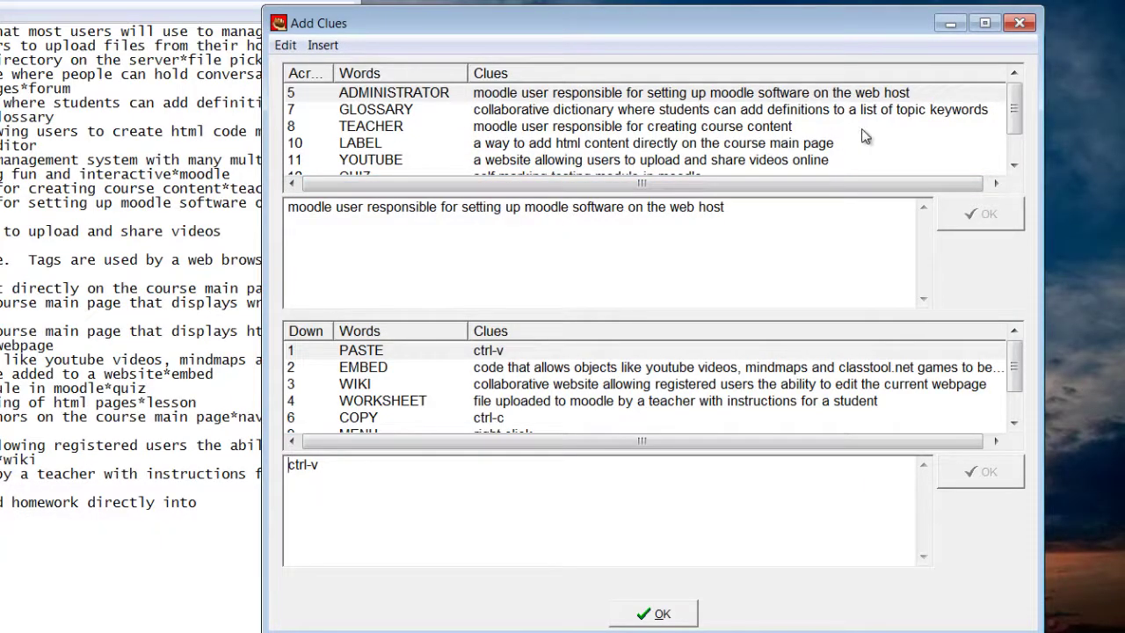
Review the remaining across and down clues and accept the completed clue lists.
{"action": "left_click_drag", "start_coordinate": [1015, 126], "coordinate": [1015, 150]}
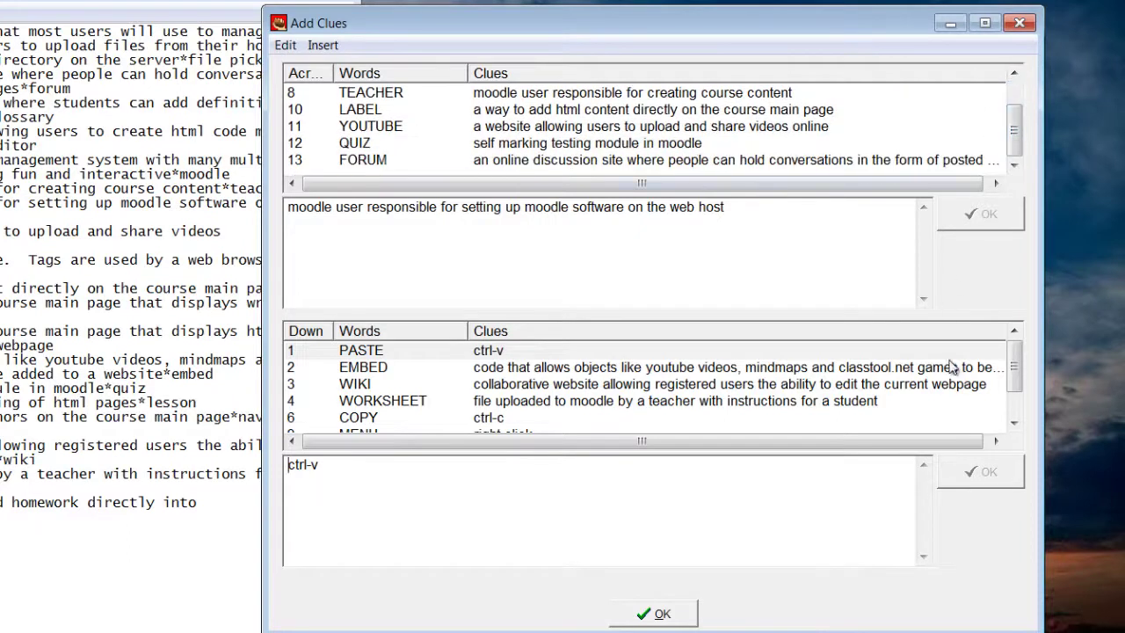
{"action": "left_click_drag", "start_coordinate": [1015, 382], "coordinate": [1020, 400]}
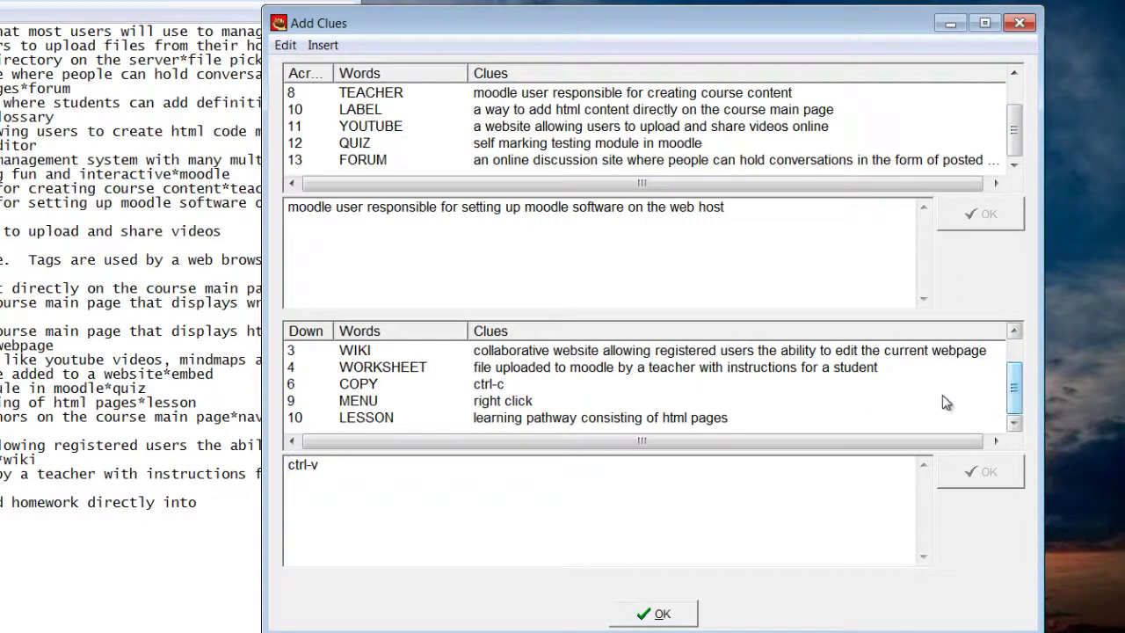
{"action": "left_click", "coordinate": [661, 614]}
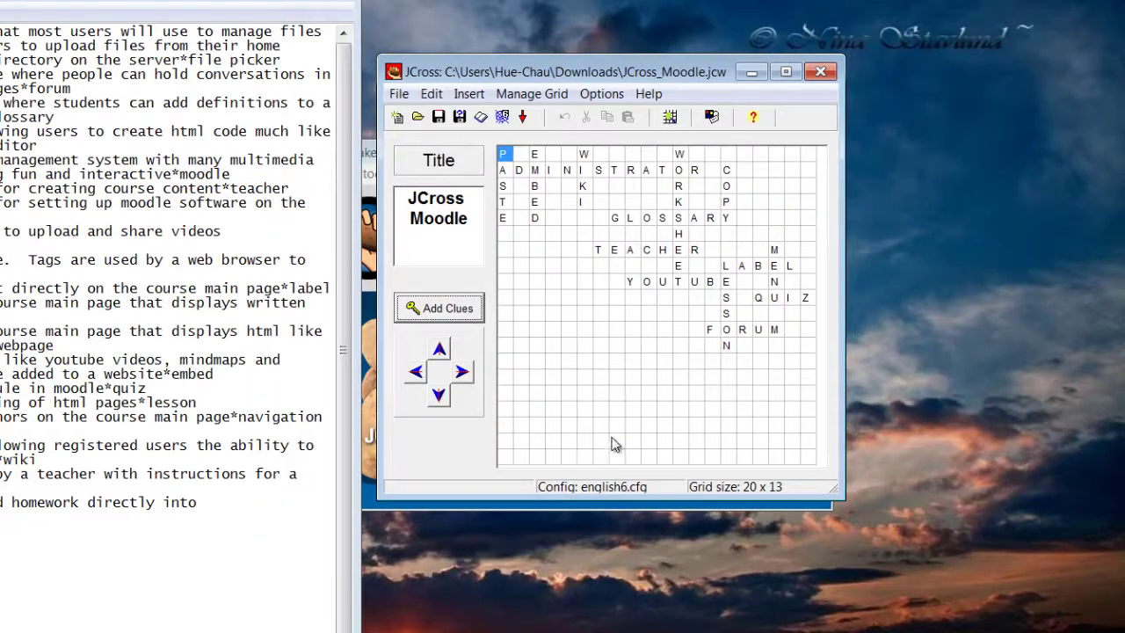
Open the crossword's output configuration and view its button settings.
{"action": "left_click", "coordinate": [601, 94]}
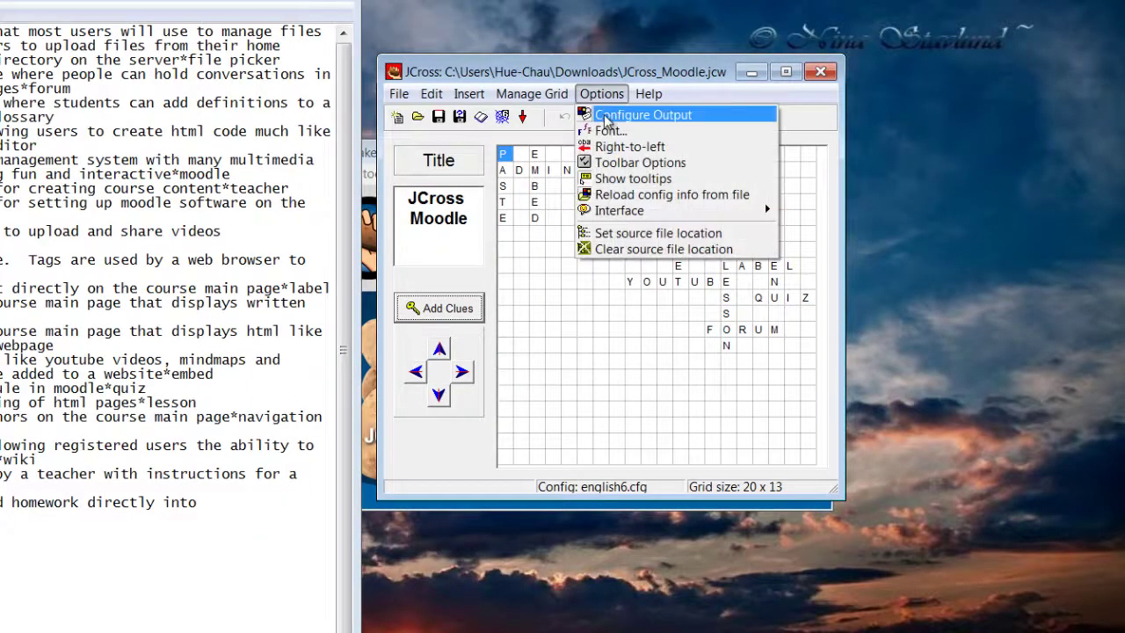
{"action": "left_click", "coordinate": [615, 113]}
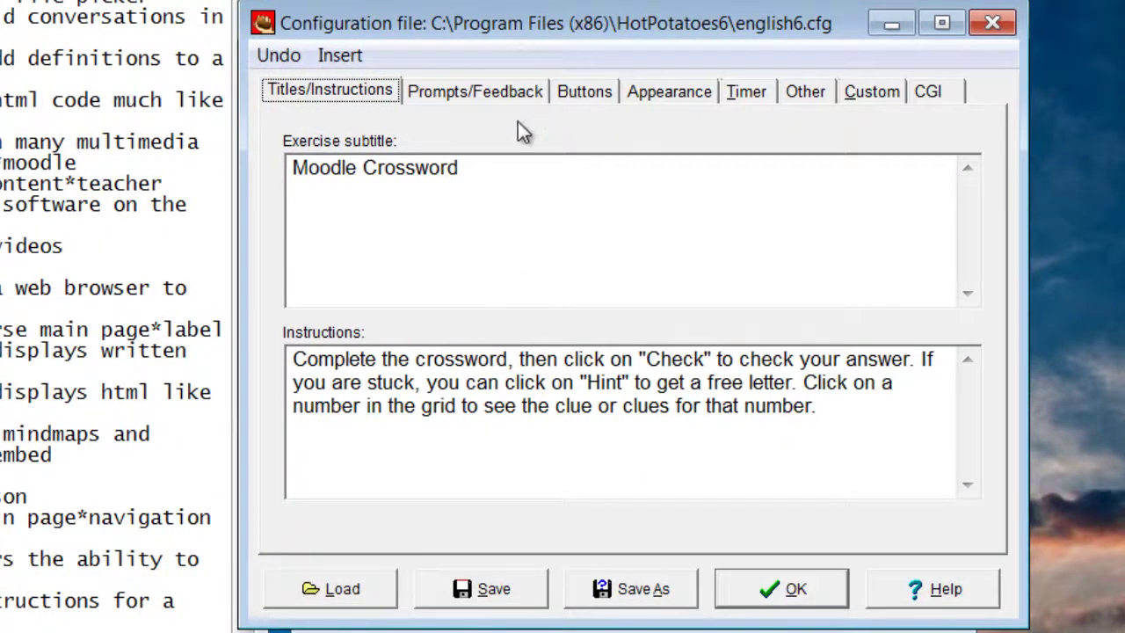
{"action": "left_click", "coordinate": [580, 98]}
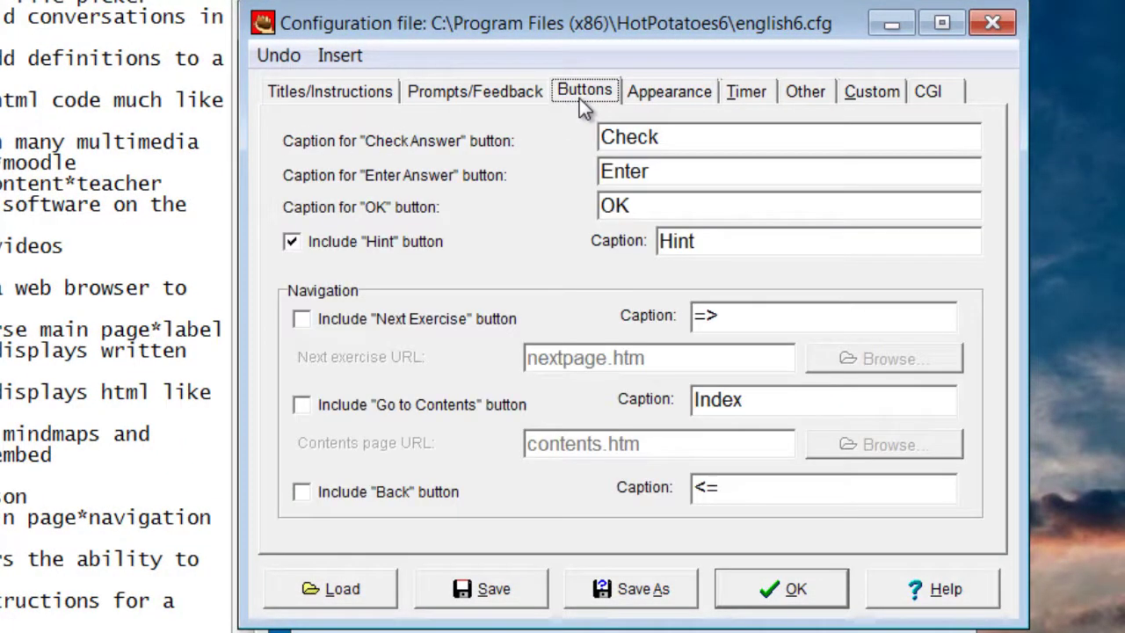
Try including the "Next Exercise" and "Go to Contents" navigation buttons, and exclude both again.
{"action": "left_click", "coordinate": [370, 322]}
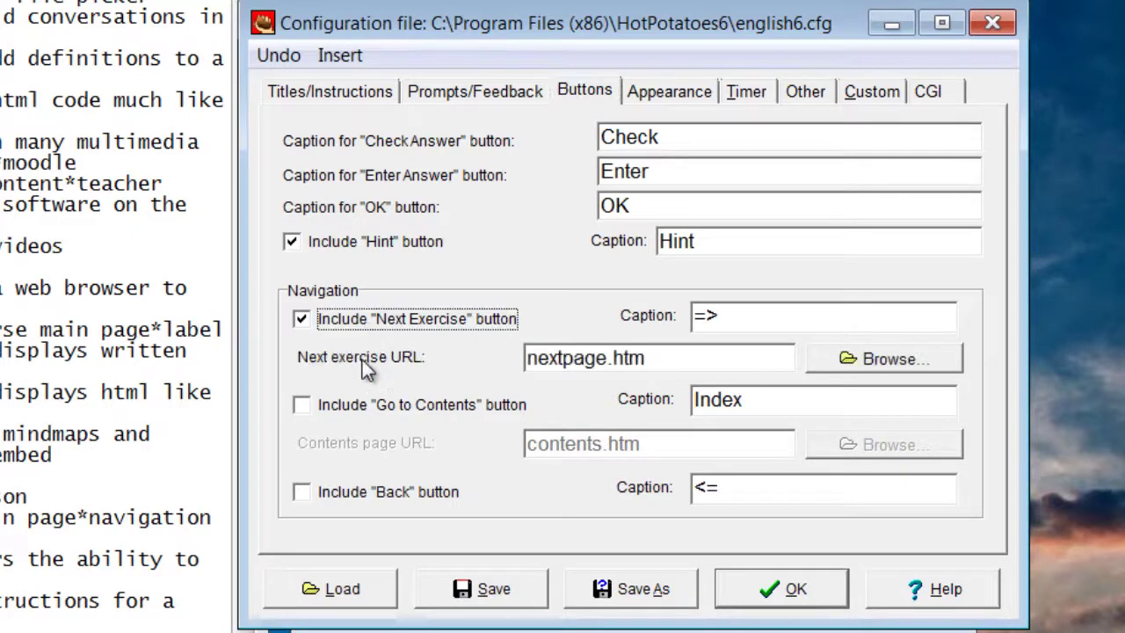
{"action": "left_click", "coordinate": [364, 404]}
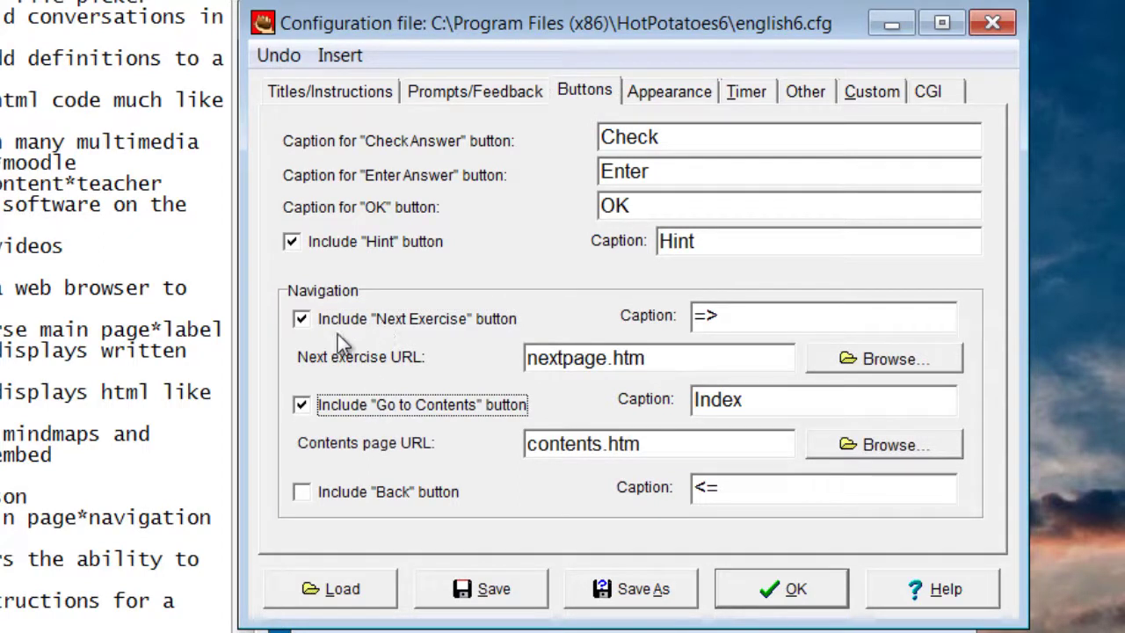
{"action": "left_click", "coordinate": [409, 319]}
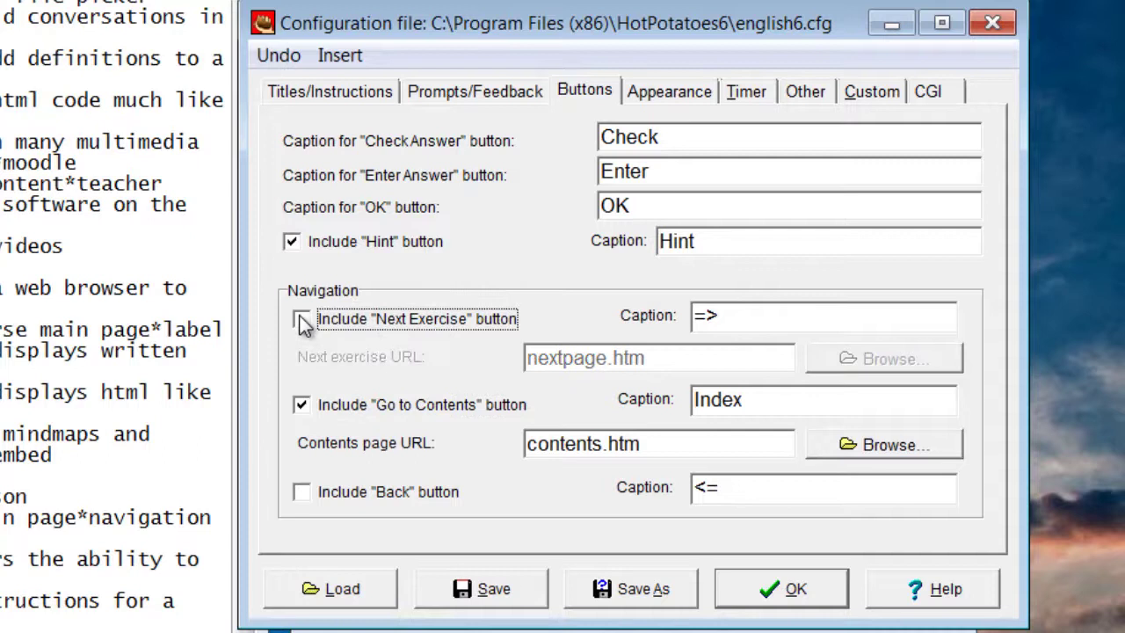
{"action": "left_click", "coordinate": [408, 405]}
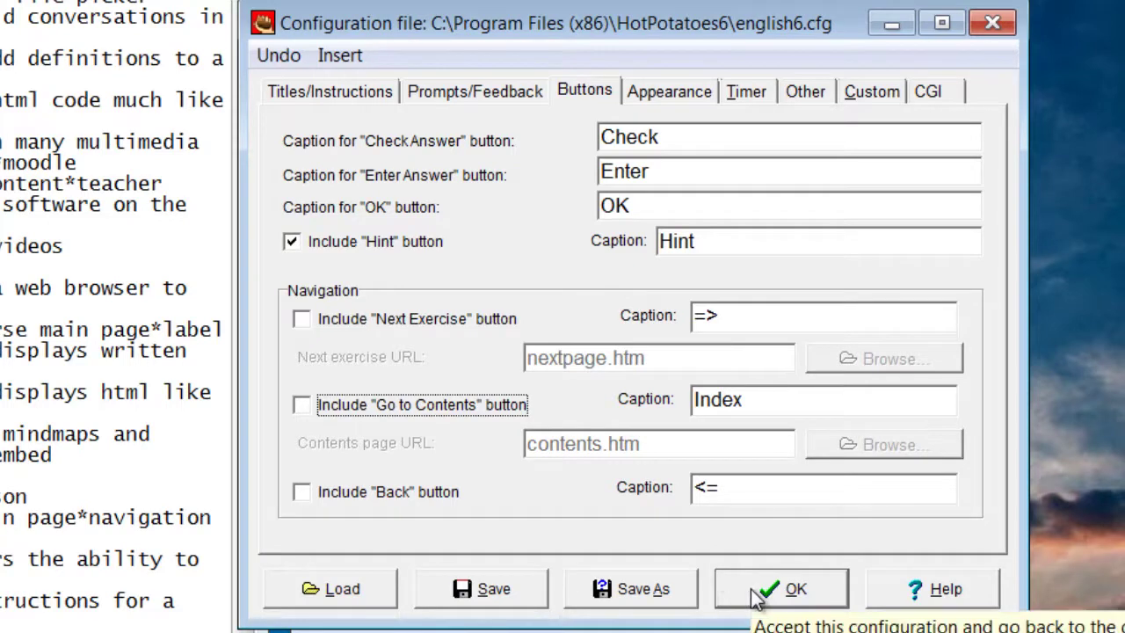
Look over the timer and appearance settings and accept the output configuration.
{"action": "left_click", "coordinate": [750, 97]}
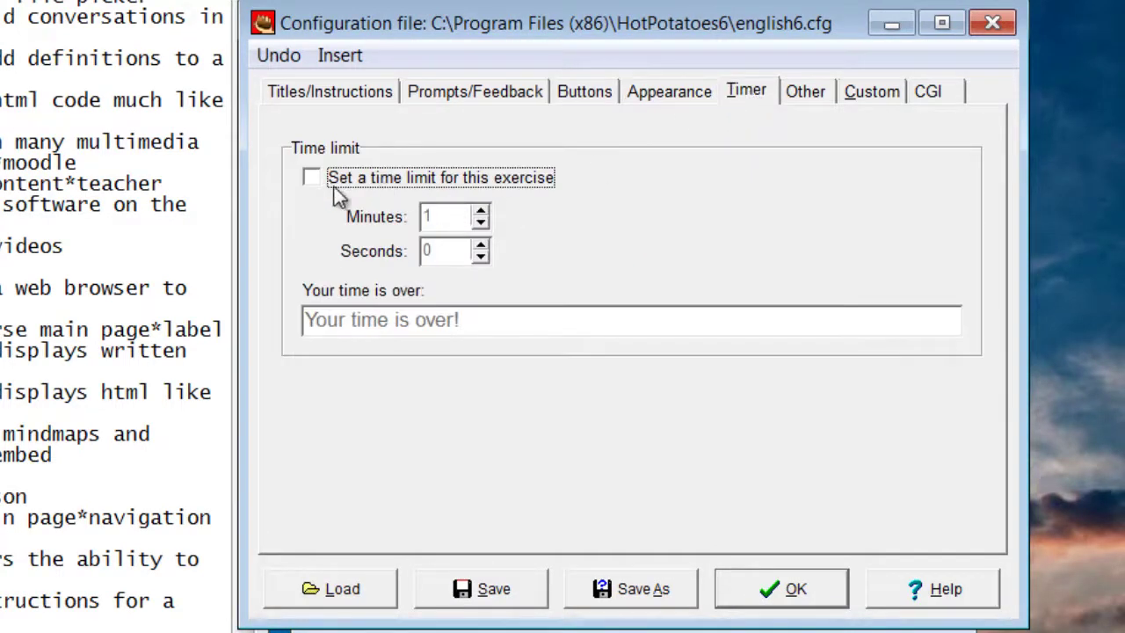
{"action": "left_click", "coordinate": [670, 93]}
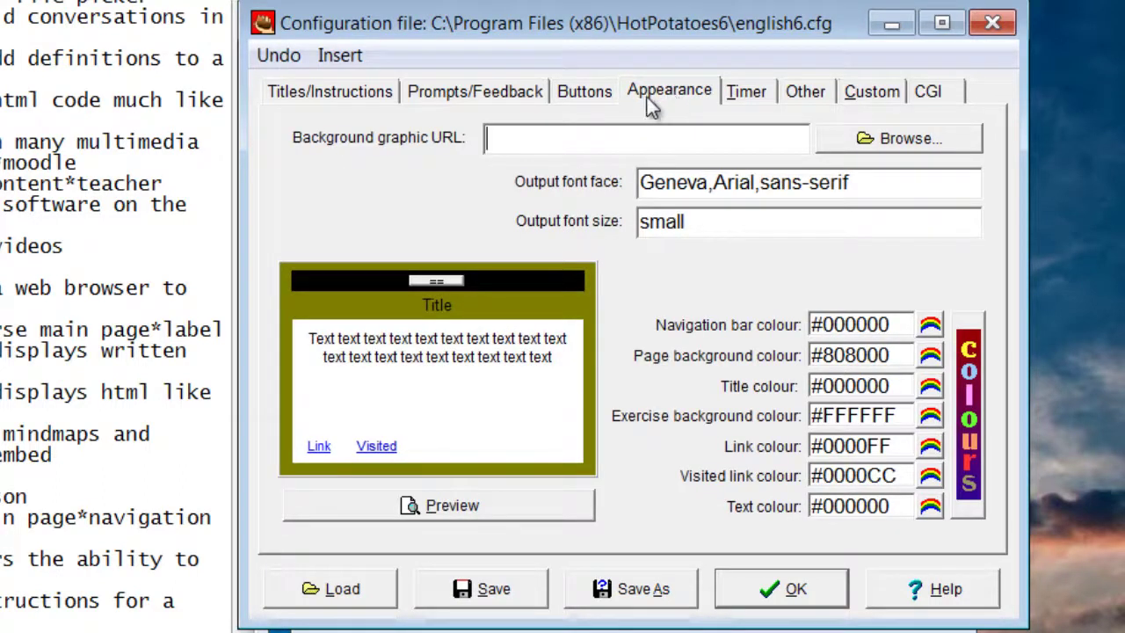
{"action": "left_click", "coordinate": [753, 589]}
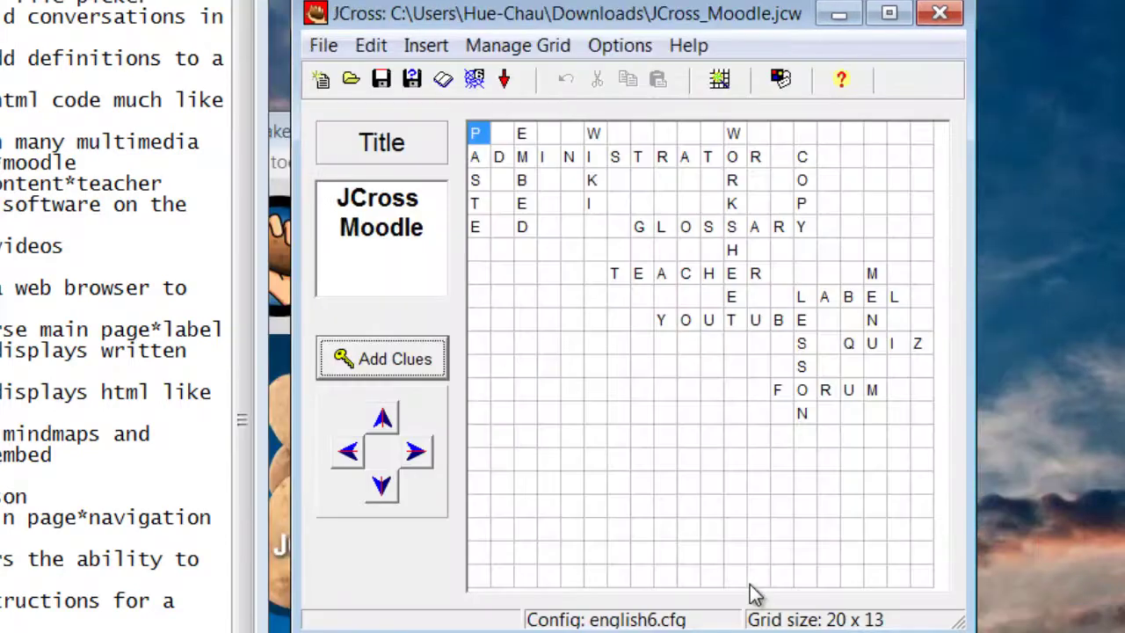
Save the crossword exercise to its existing JCross_Moodle.jcw file.
{"action": "left_click", "coordinate": [325, 48]}
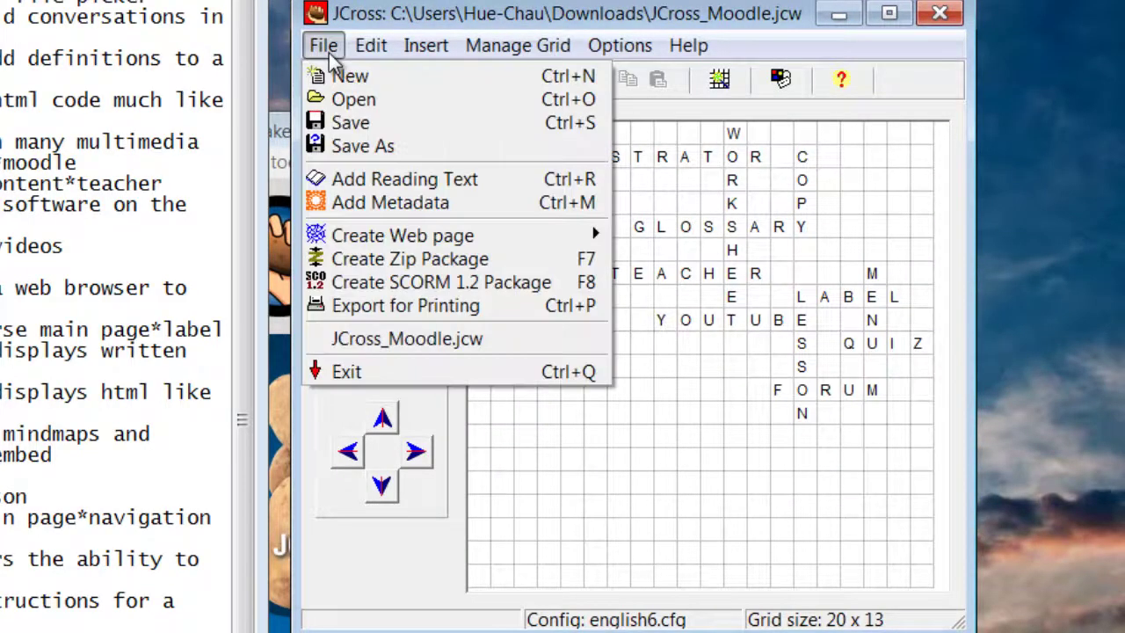
{"action": "left_click", "coordinate": [318, 122]}
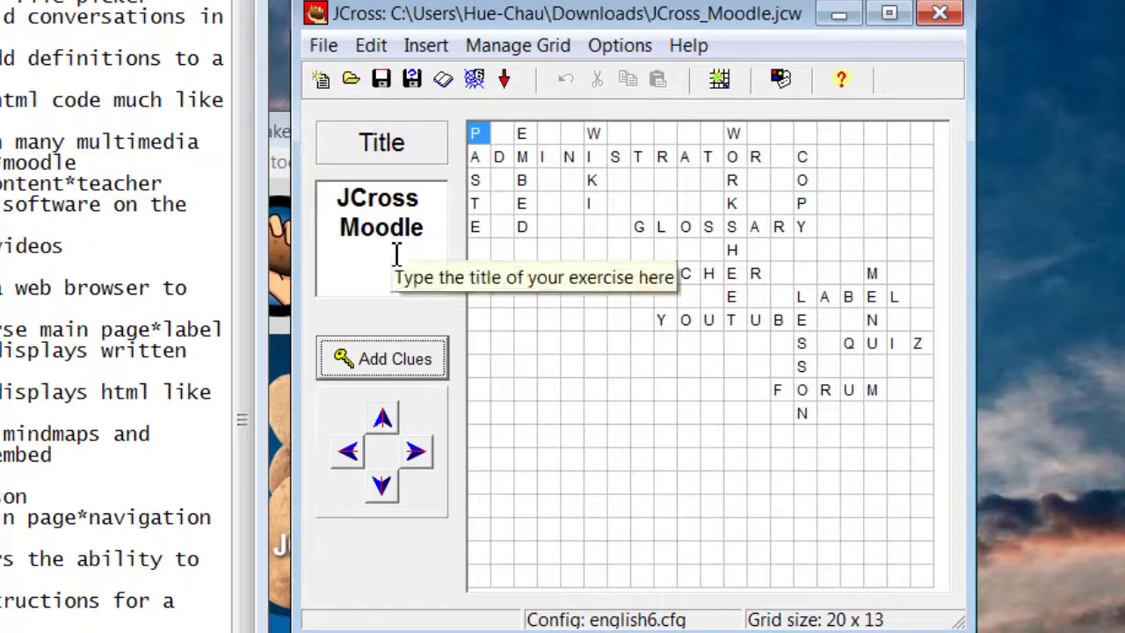
Export the crossword as a SCORM 1.2 package named jcross_moodle.zip in Downloads, replacing the existing file, and decline to open it.
{"action": "left_click", "coordinate": [325, 46]}
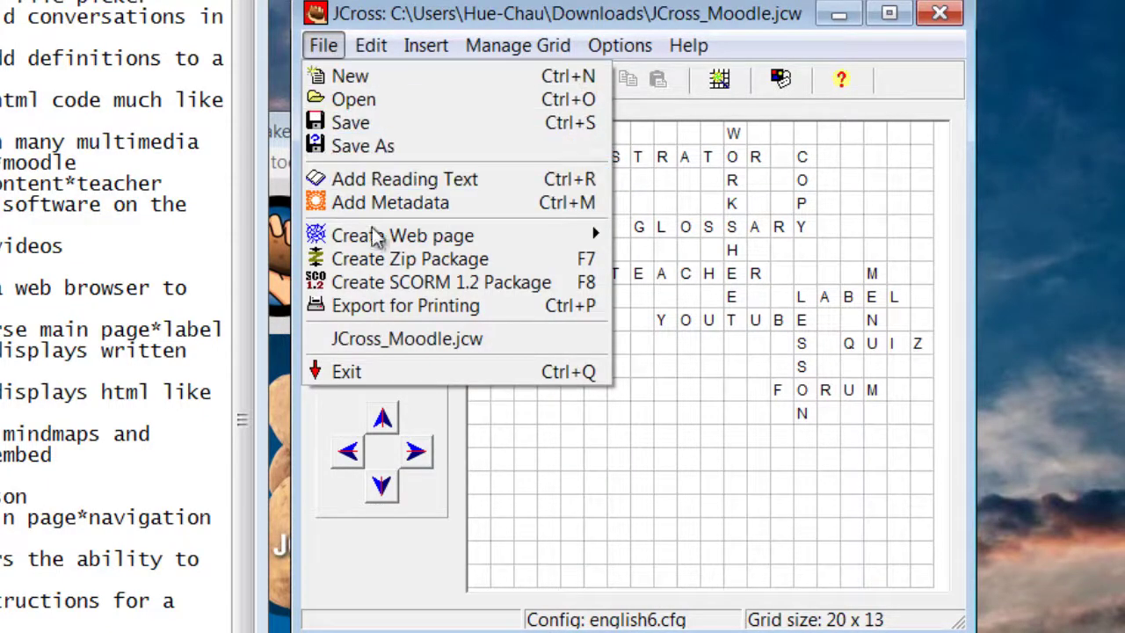
{"action": "mouse_move", "coordinate": [418, 246]}
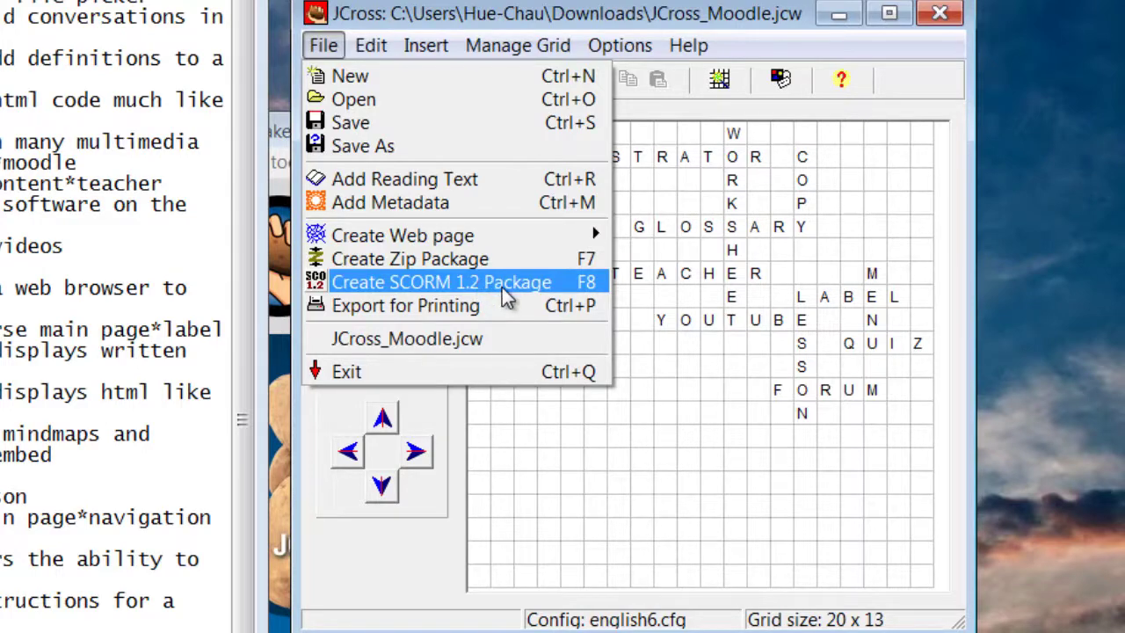
{"action": "left_click", "coordinate": [506, 297]}
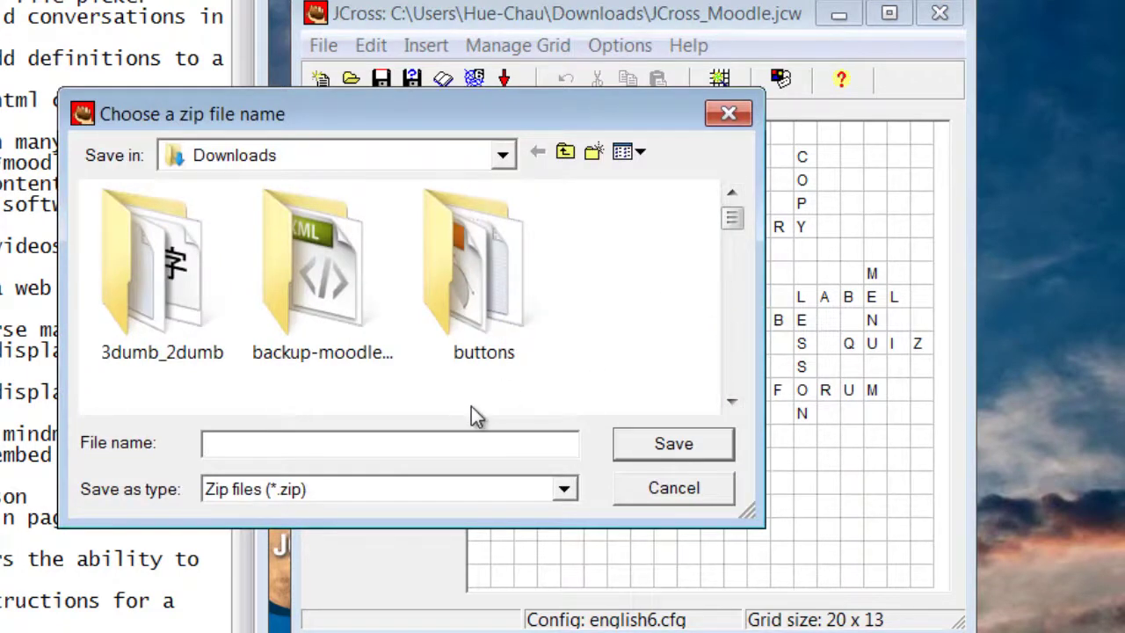
{"action": "type", "text": "j"}
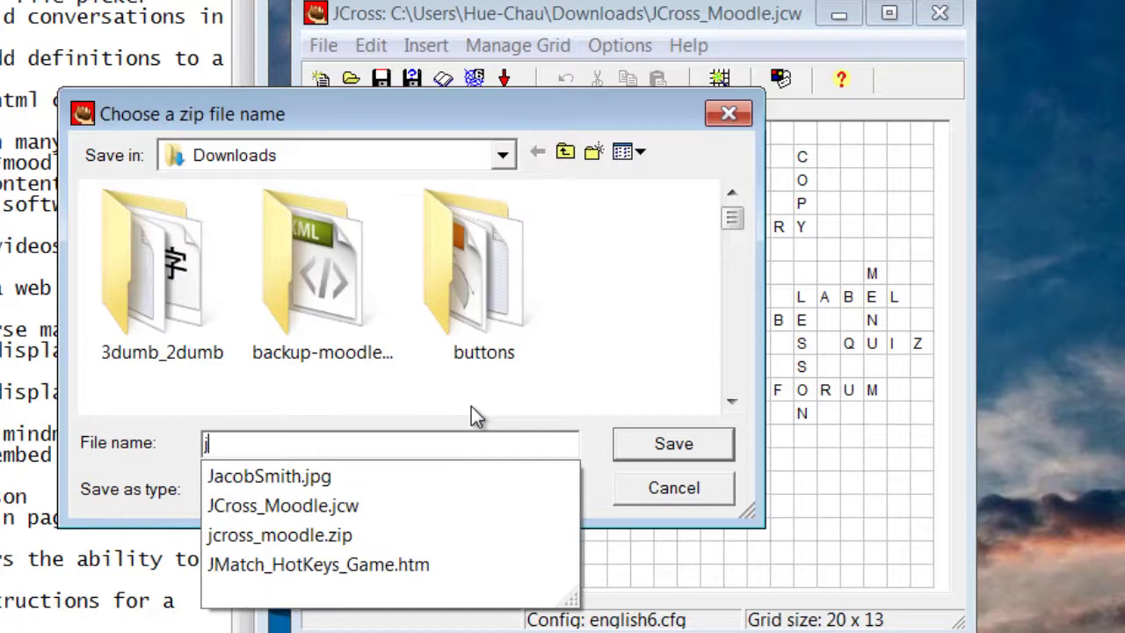
{"action": "type", "text": "c"}
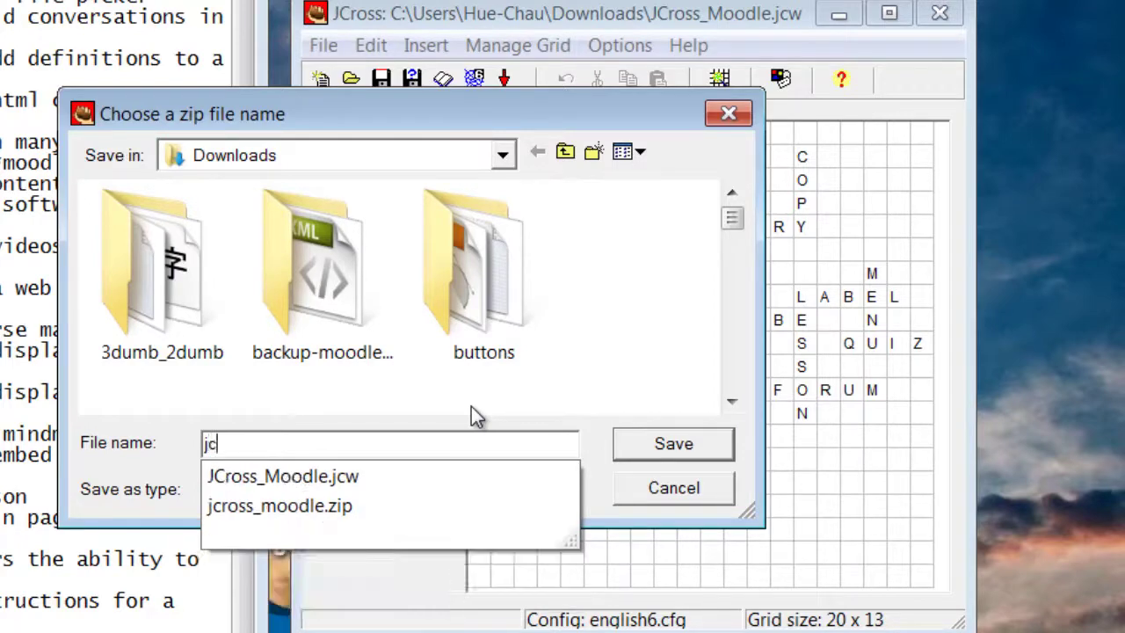
{"action": "type", "text": "ross_moodle"}
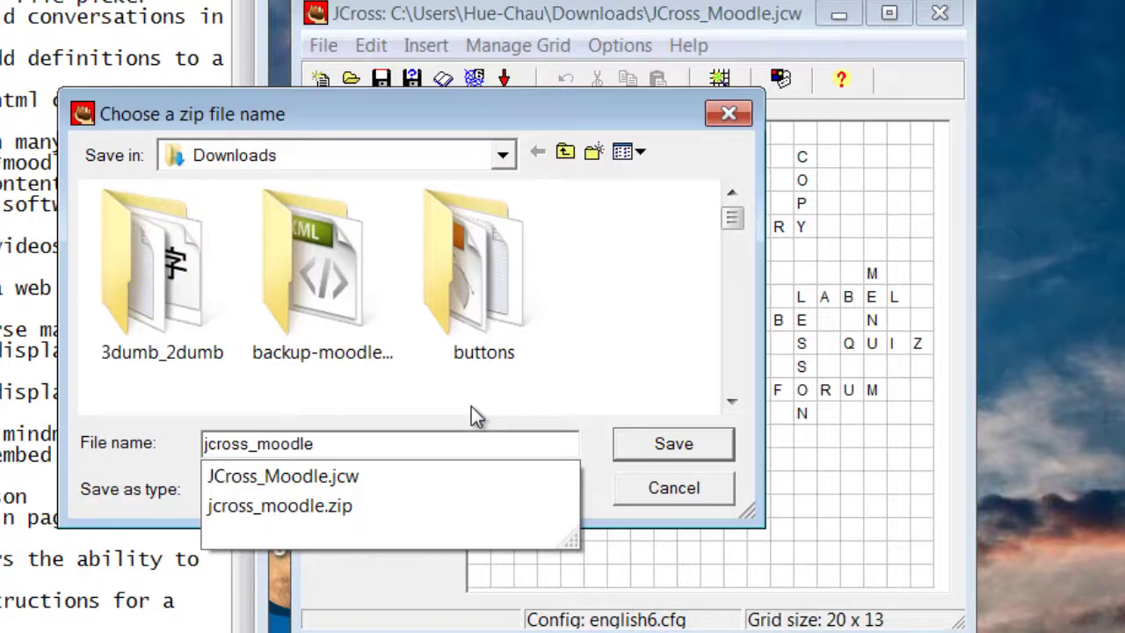
{"action": "left_click", "coordinate": [145, 461]}
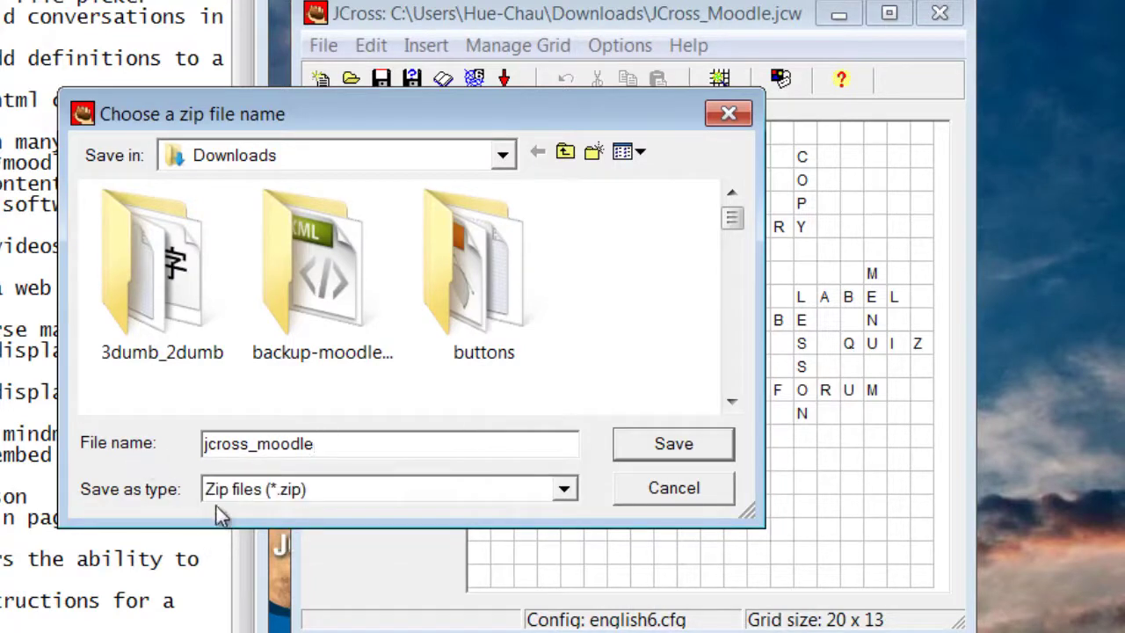
{"action": "left_click", "coordinate": [672, 446]}
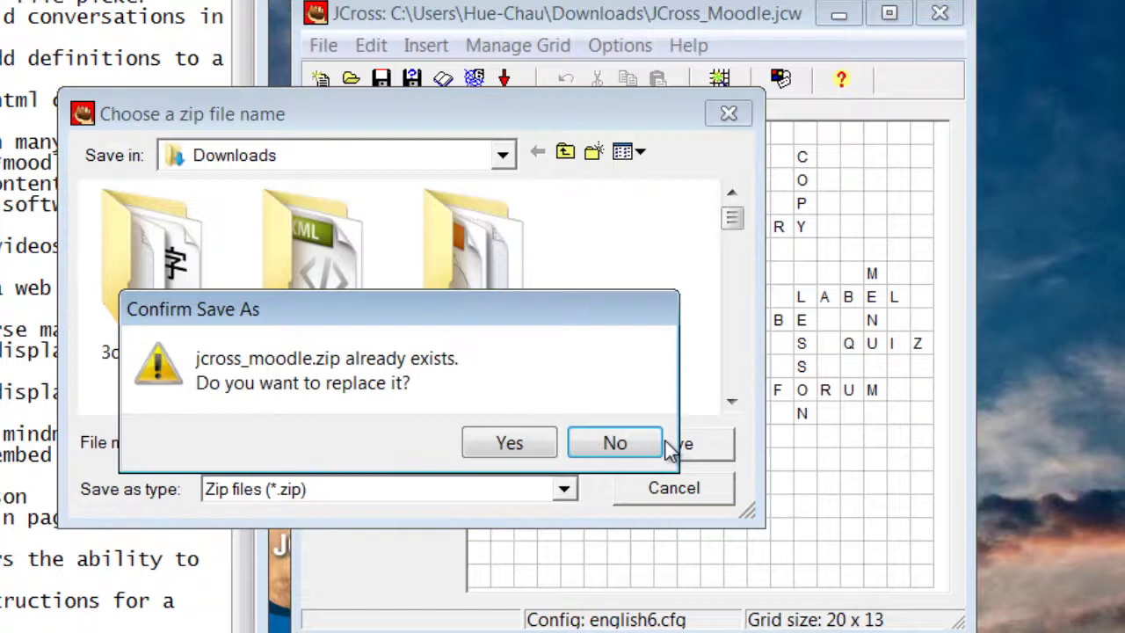
{"action": "left_click", "coordinate": [510, 445]}
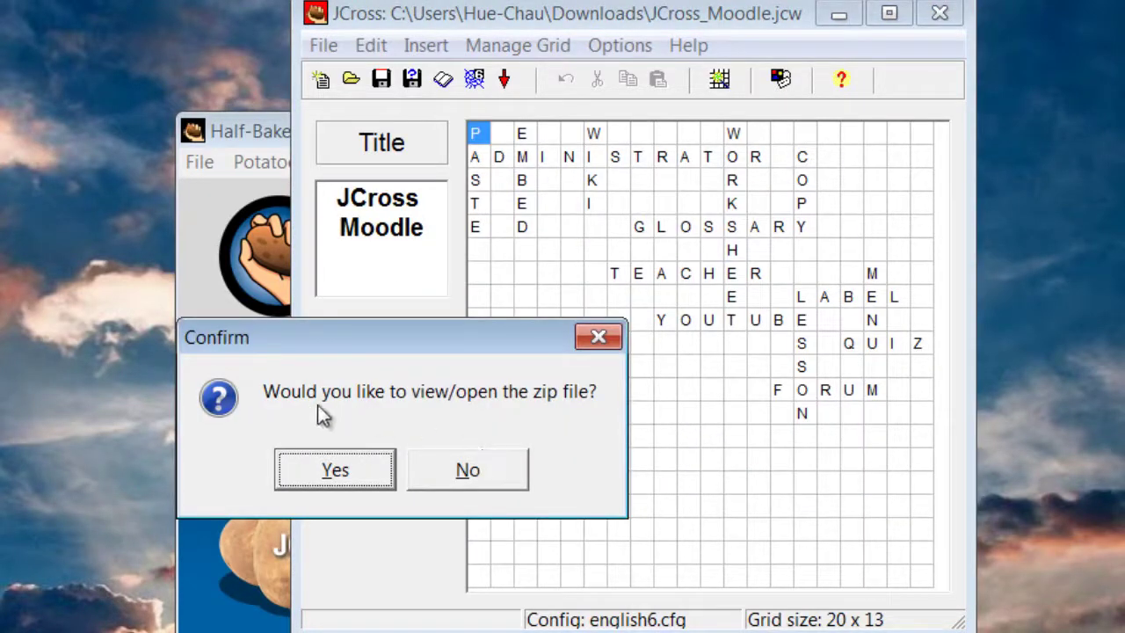
{"action": "left_click", "coordinate": [503, 472]}
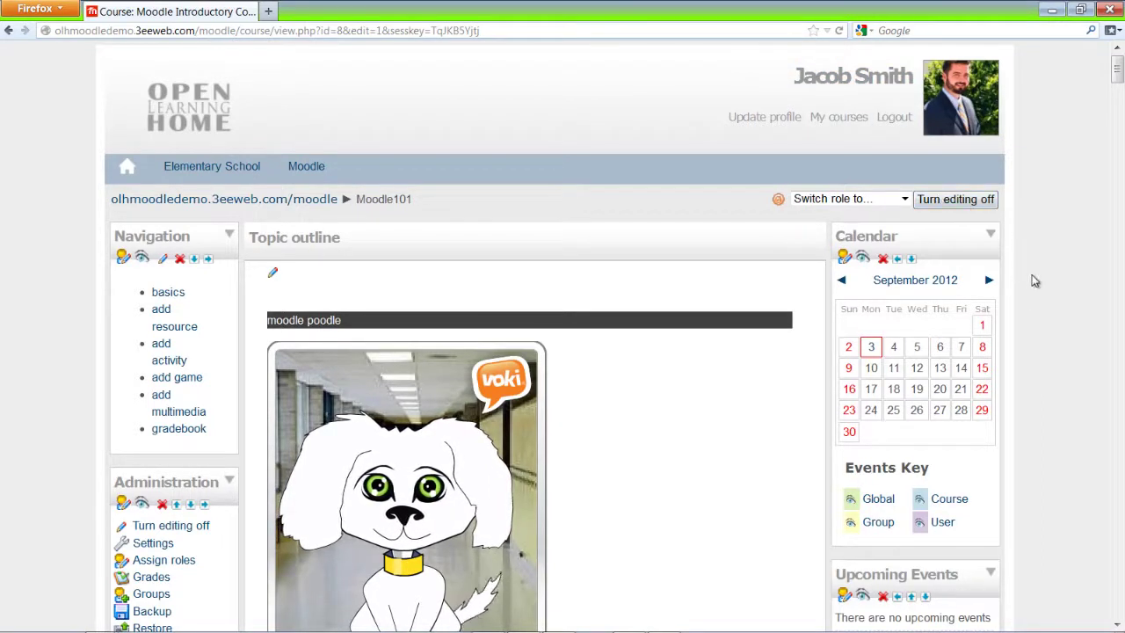
Switch to the Moodle101 course in Firefox and add a new Hot Potatoes Quiz activity to topic 4.
{"action": "scroll", "coordinate": [1034, 280], "scroll_direction": "down", "scroll_amount": 1}
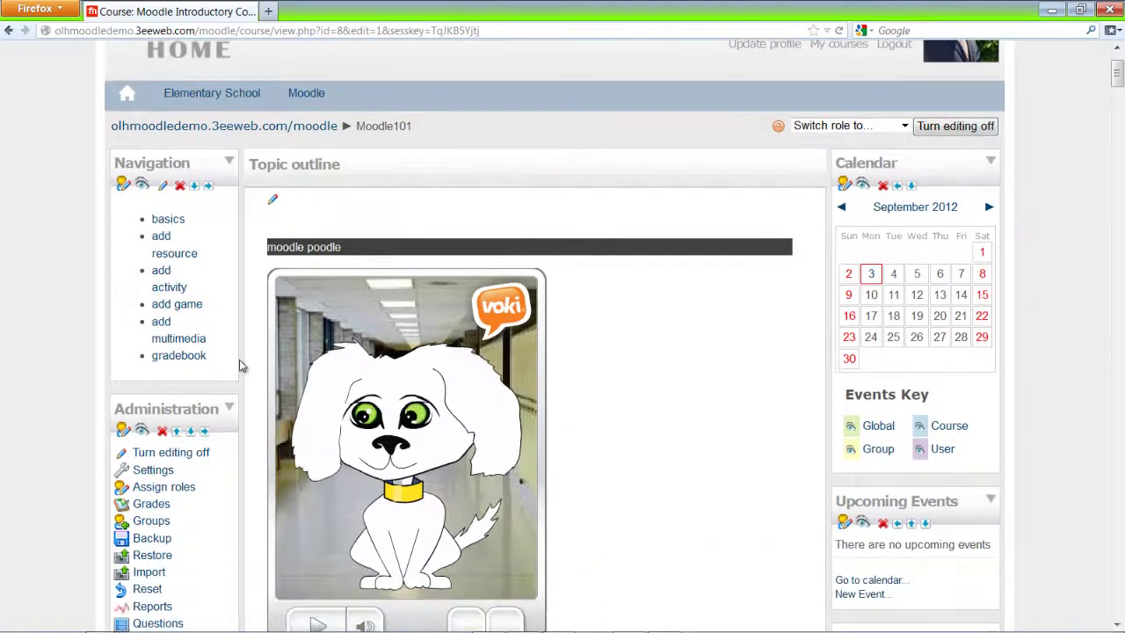
{"action": "left_click", "coordinate": [191, 341]}
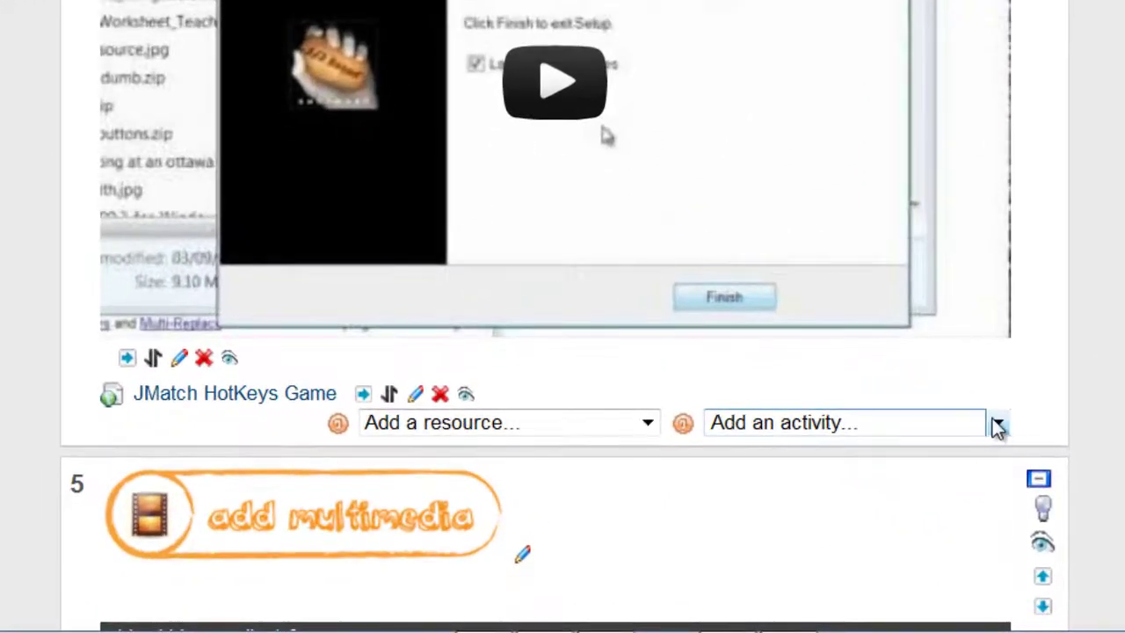
{"action": "left_click", "coordinate": [997, 424]}
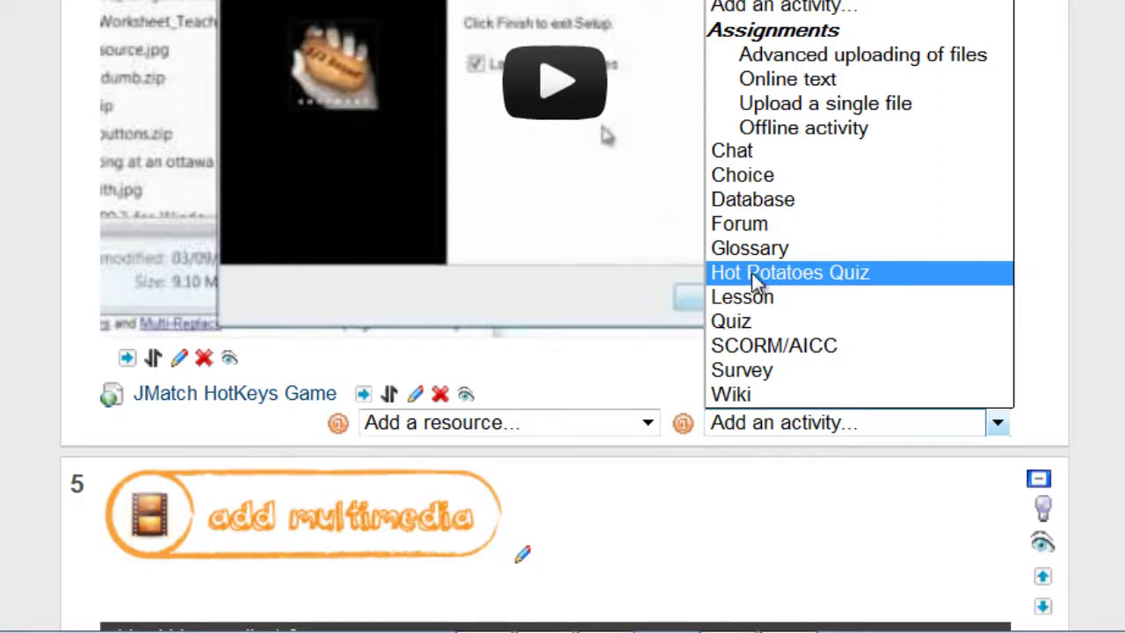
{"action": "left_click", "coordinate": [857, 275]}
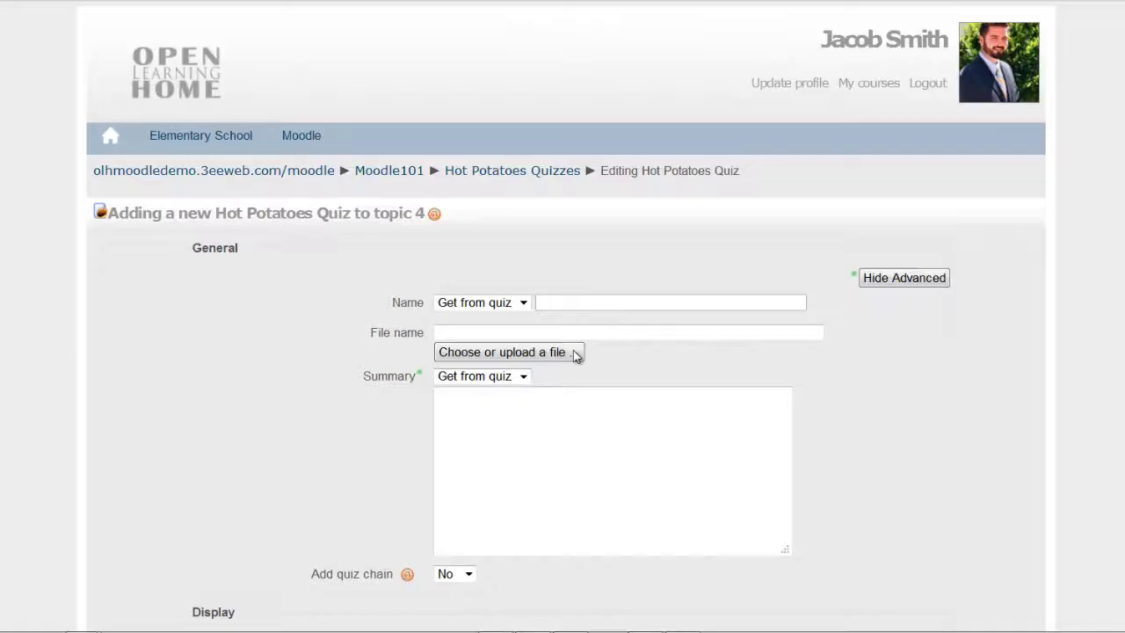
Open the quiz's file chooser and create a folder named jcross_moodle inside hot_potatoes.
{"action": "left_click", "coordinate": [559, 356]}
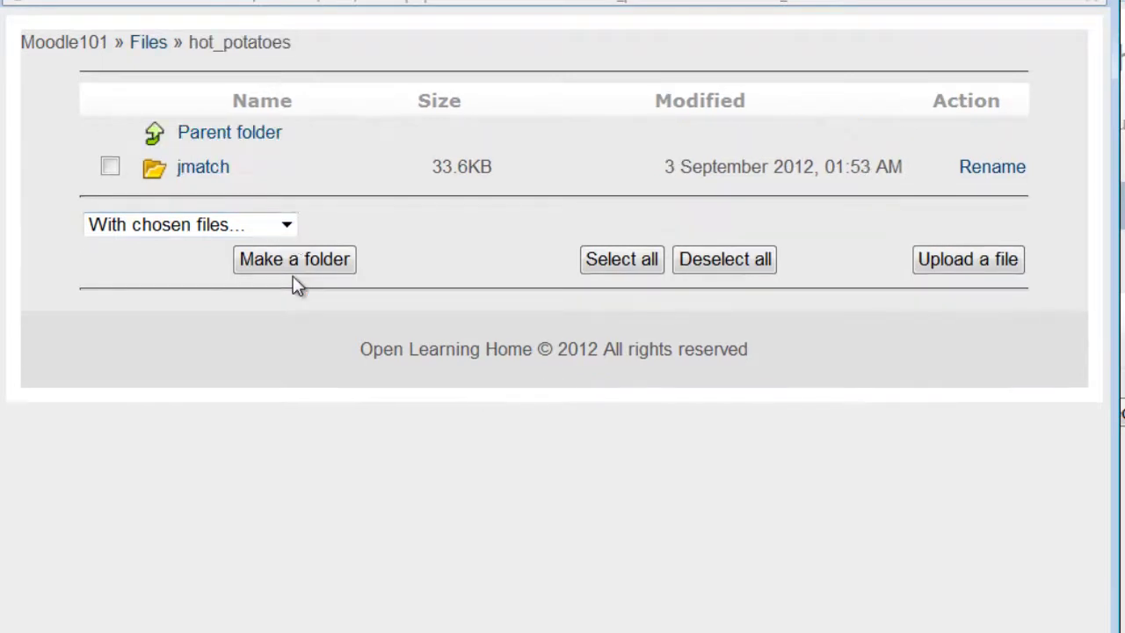
{"action": "left_click", "coordinate": [321, 268]}
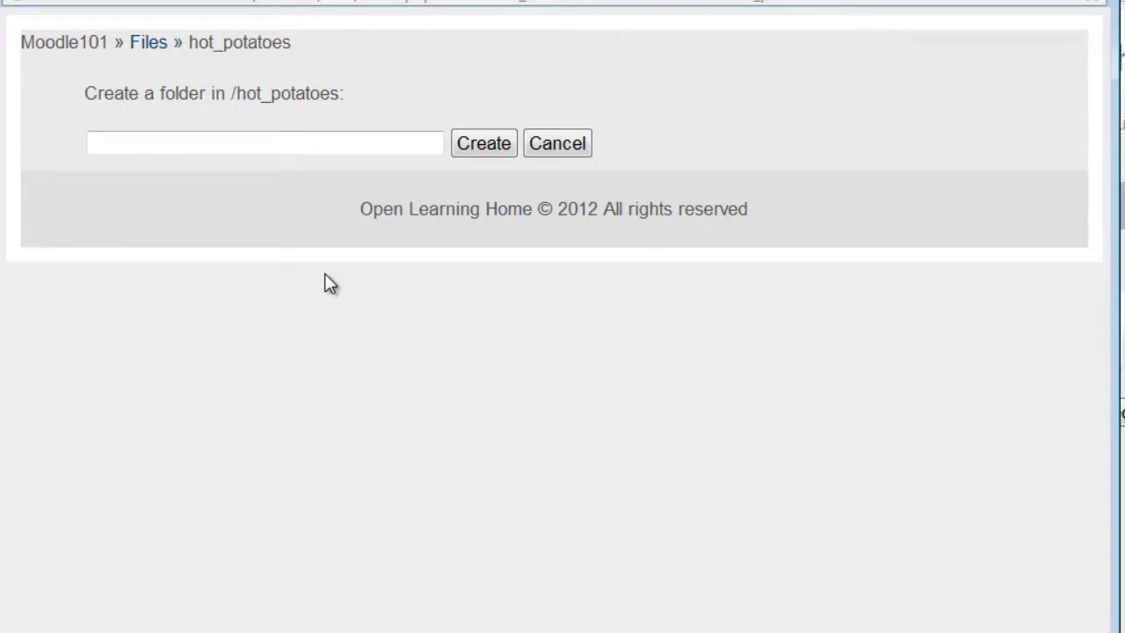
{"action": "left_click", "coordinate": [312, 144]}
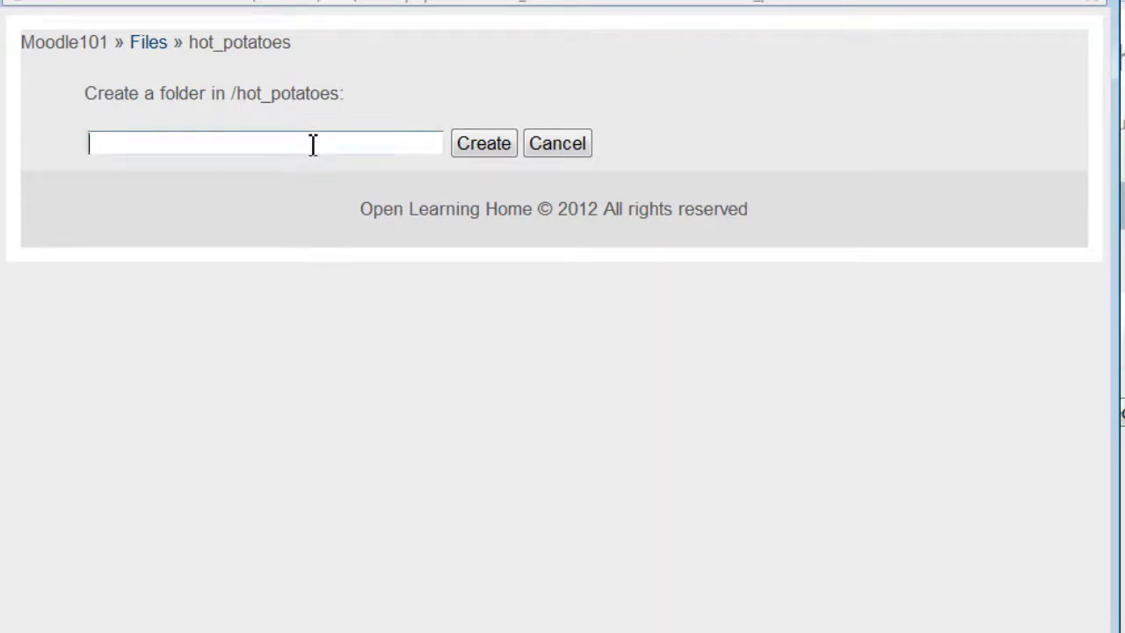
{"action": "type", "text": "jcro"}
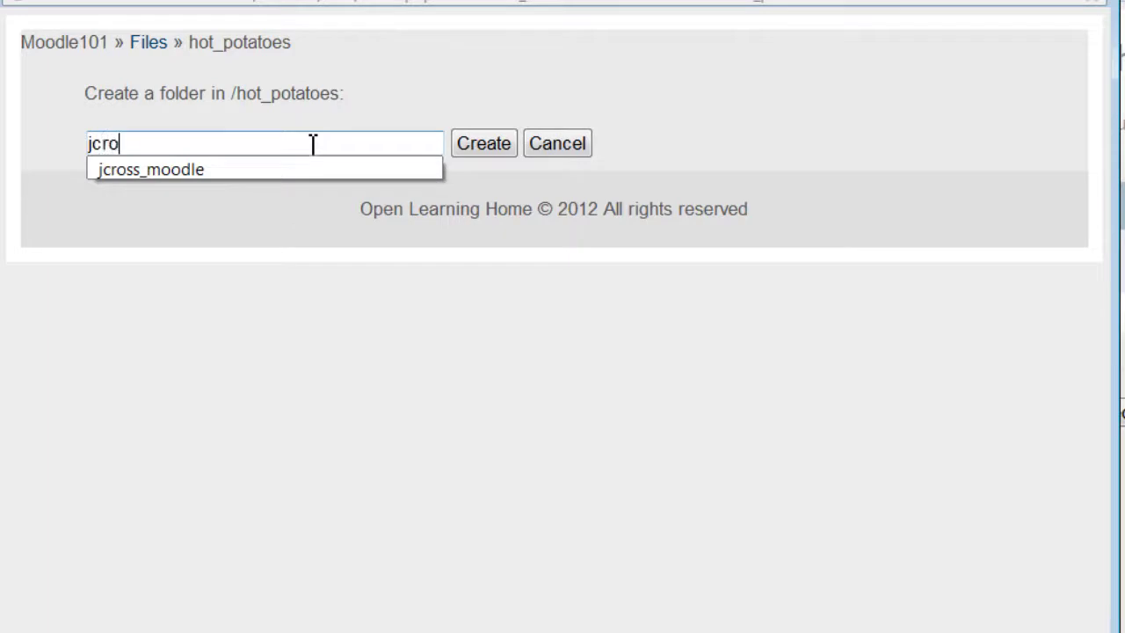
{"action": "type", "text": "ss_moodle"}
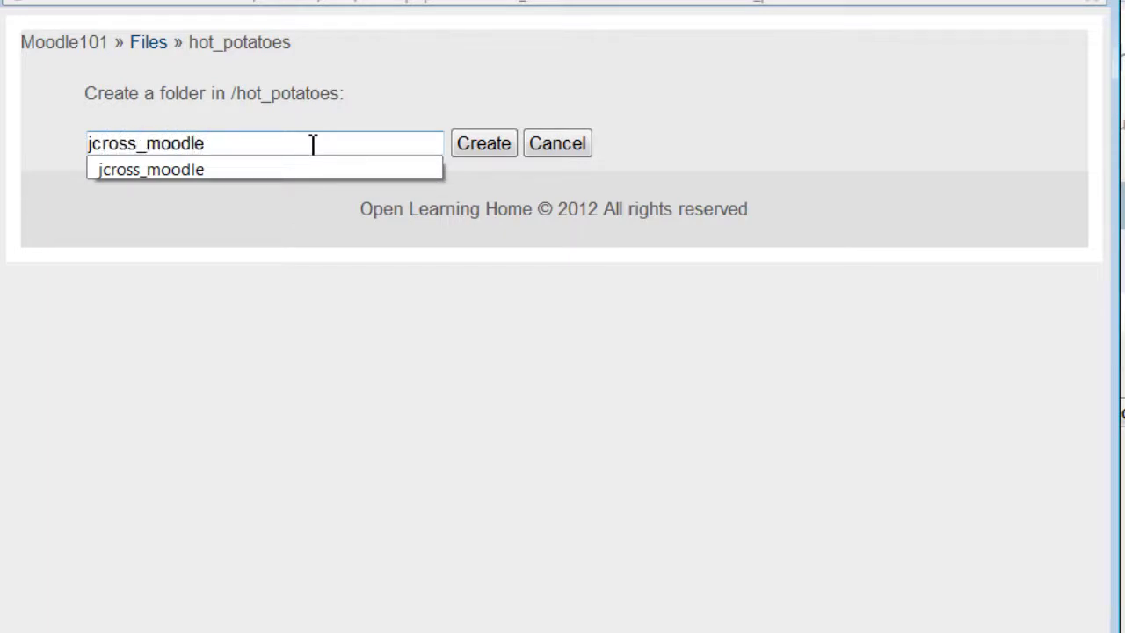
{"action": "left_click", "coordinate": [461, 148]}
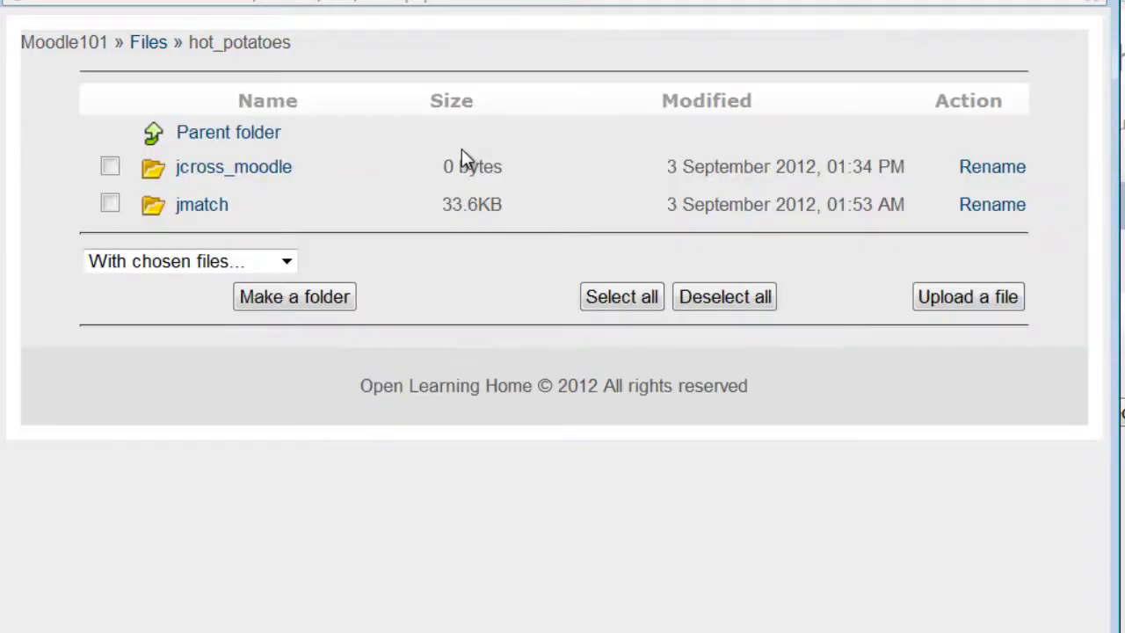
Upload JCross_Moodle.jcw from Downloads into the new jcross_moodle folder.
{"action": "left_click", "coordinate": [223, 170]}
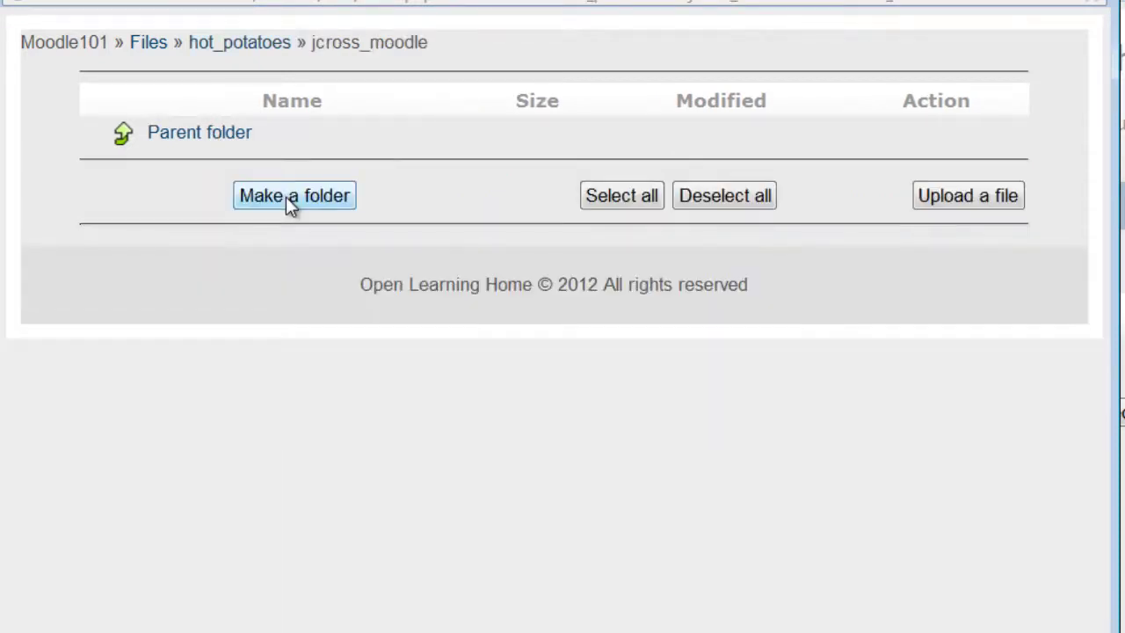
{"action": "left_click", "coordinate": [959, 197]}
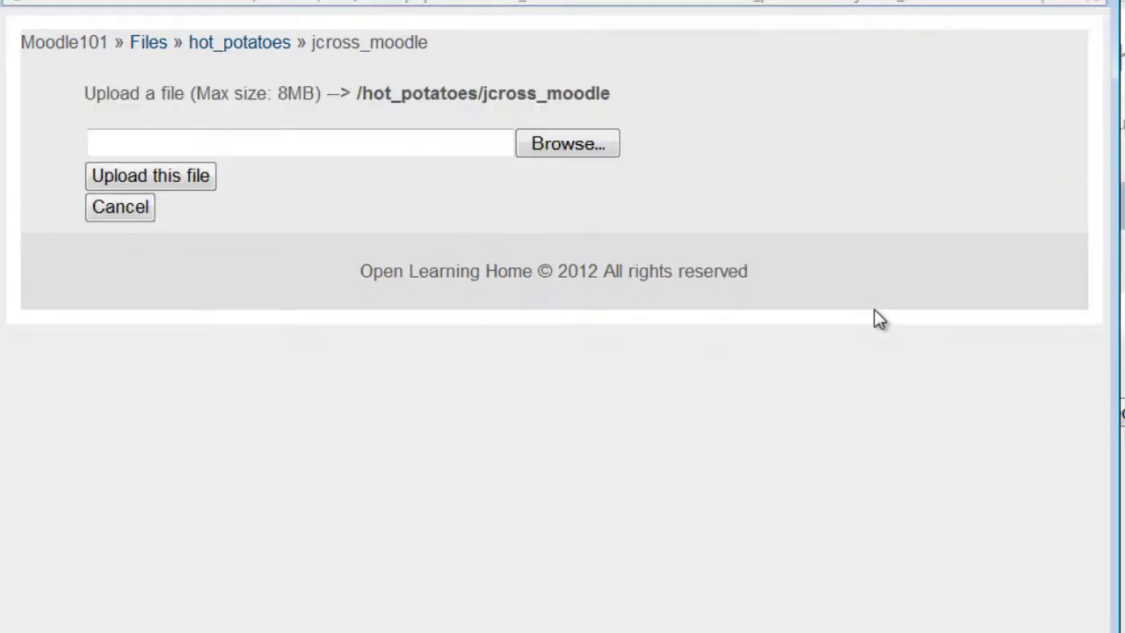
{"action": "left_click", "coordinate": [596, 149]}
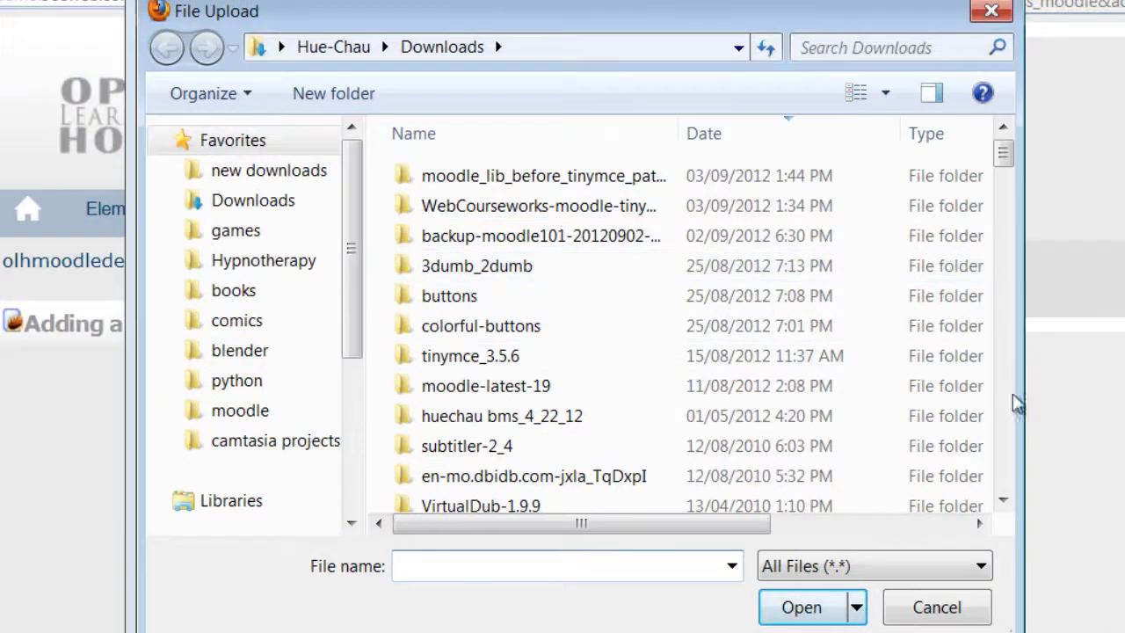
{"action": "scroll", "coordinate": [872, 398], "scroll_direction": "down", "scroll_amount": 4}
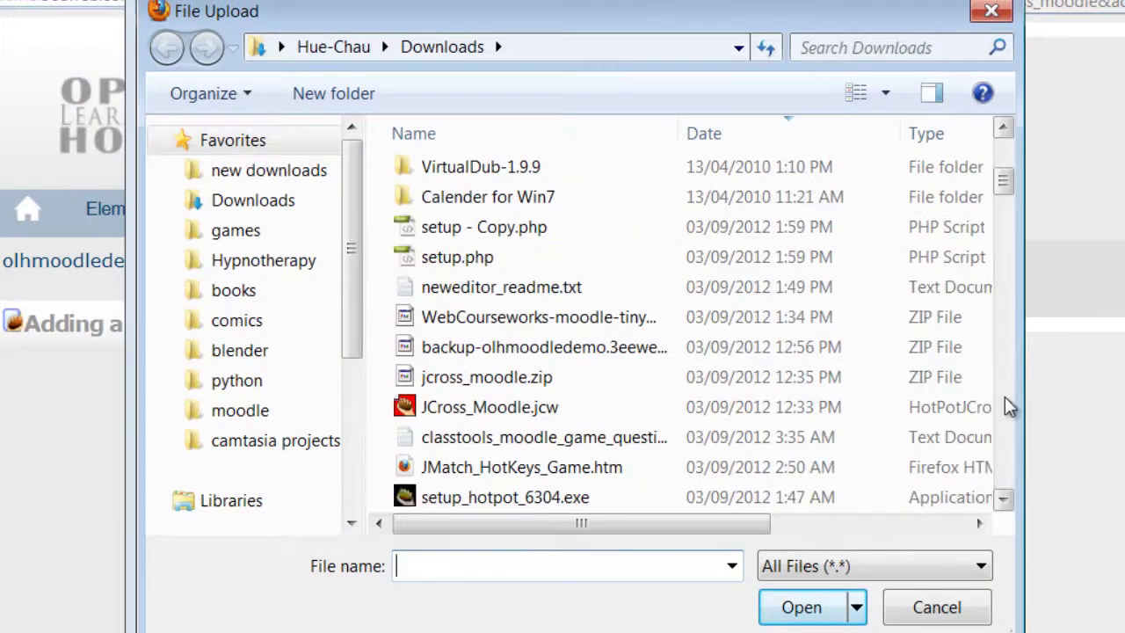
{"action": "left_click", "coordinate": [457, 409]}
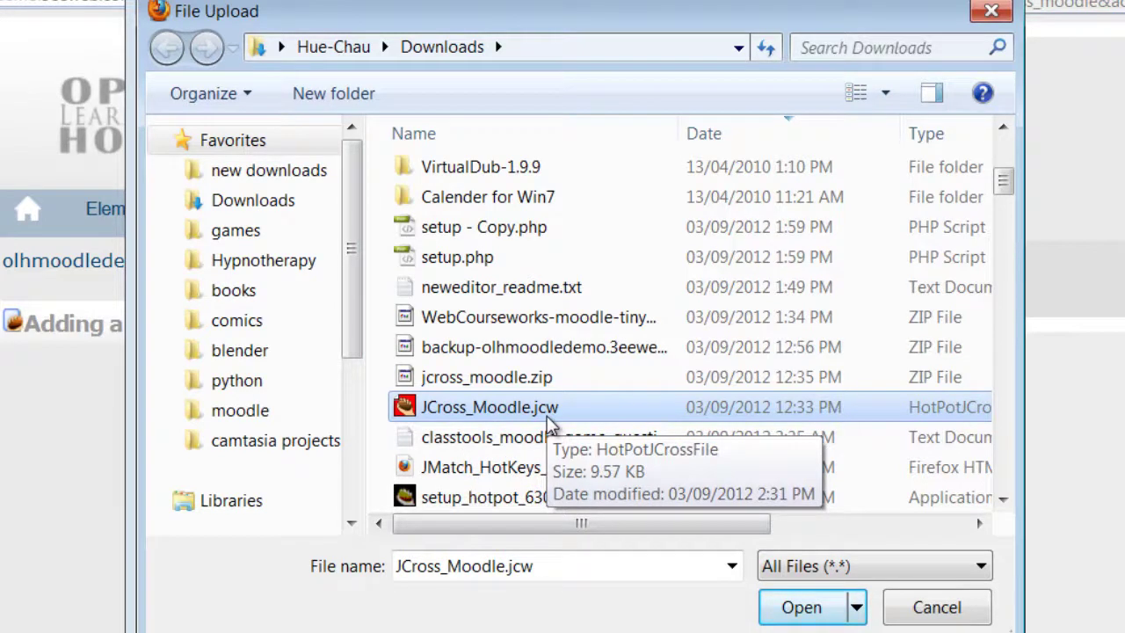
{"action": "left_click", "coordinate": [765, 606]}
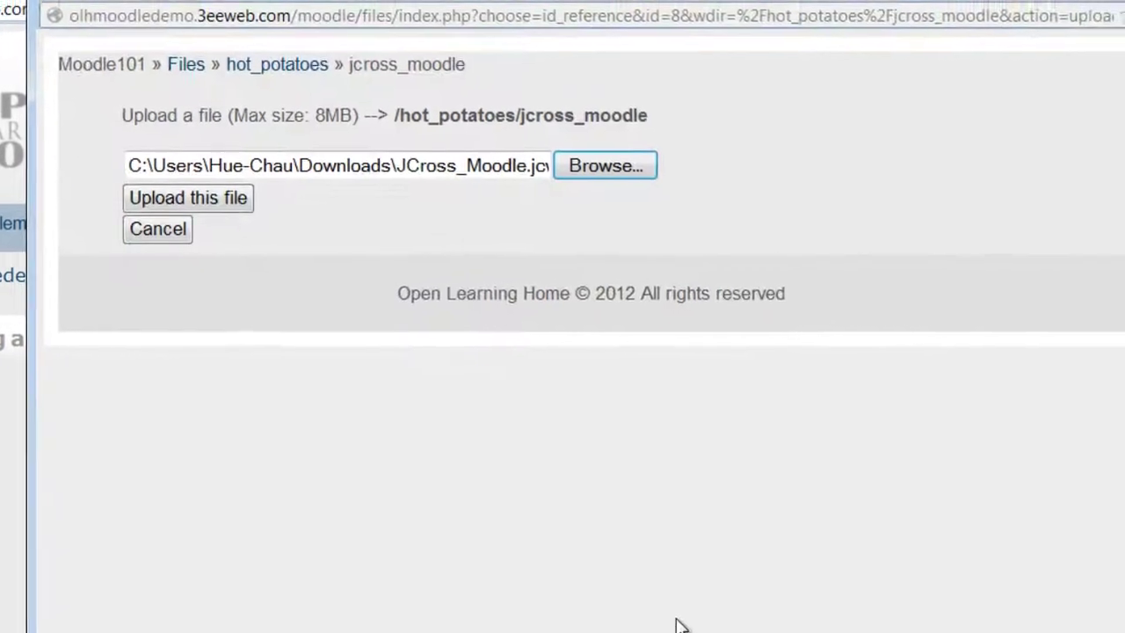
{"action": "left_click", "coordinate": [224, 204]}
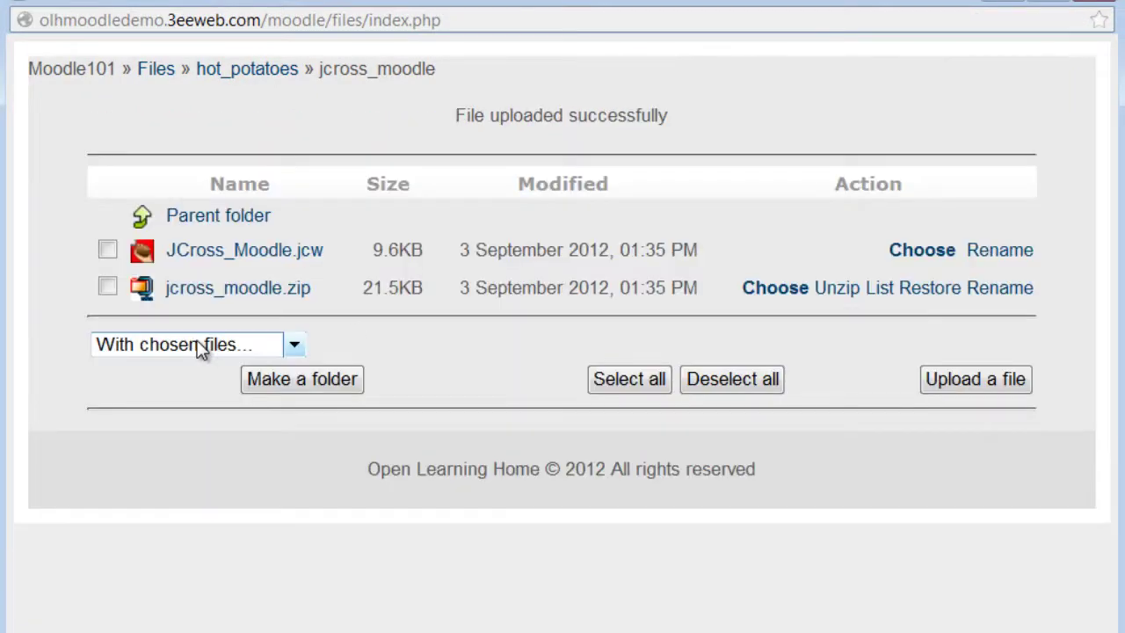
Choose JCross_Moodle.jcw as the quiz file, keep the default settings, and save the quiz, returning to the course.
{"action": "left_click", "coordinate": [931, 256]}
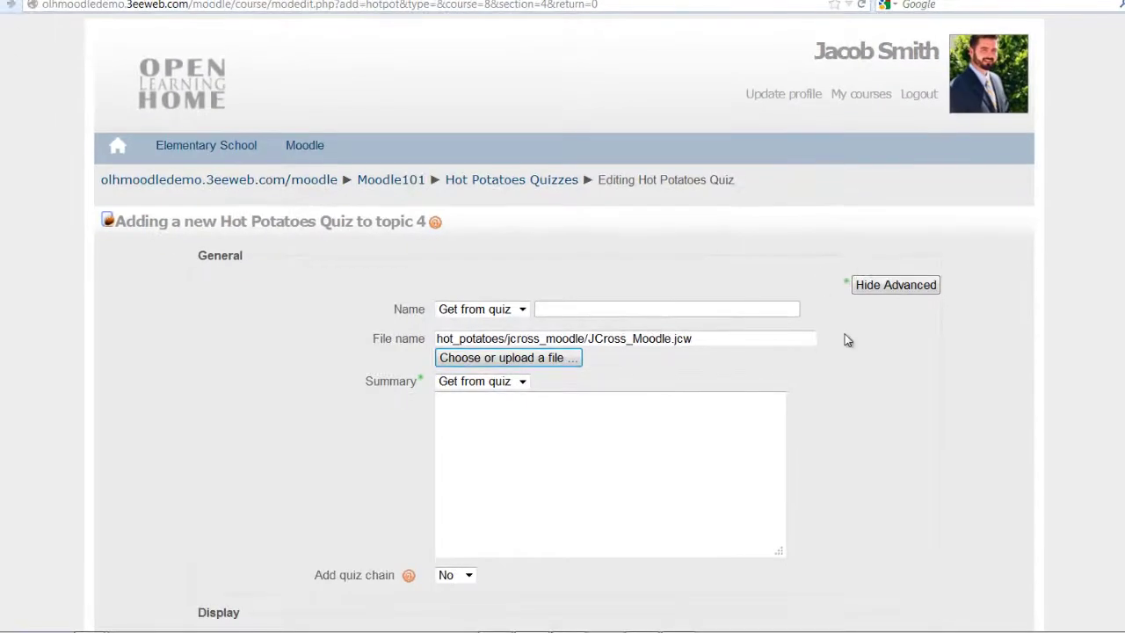
{"action": "scroll", "coordinate": [846, 340], "scroll_direction": "down", "scroll_amount": 6}
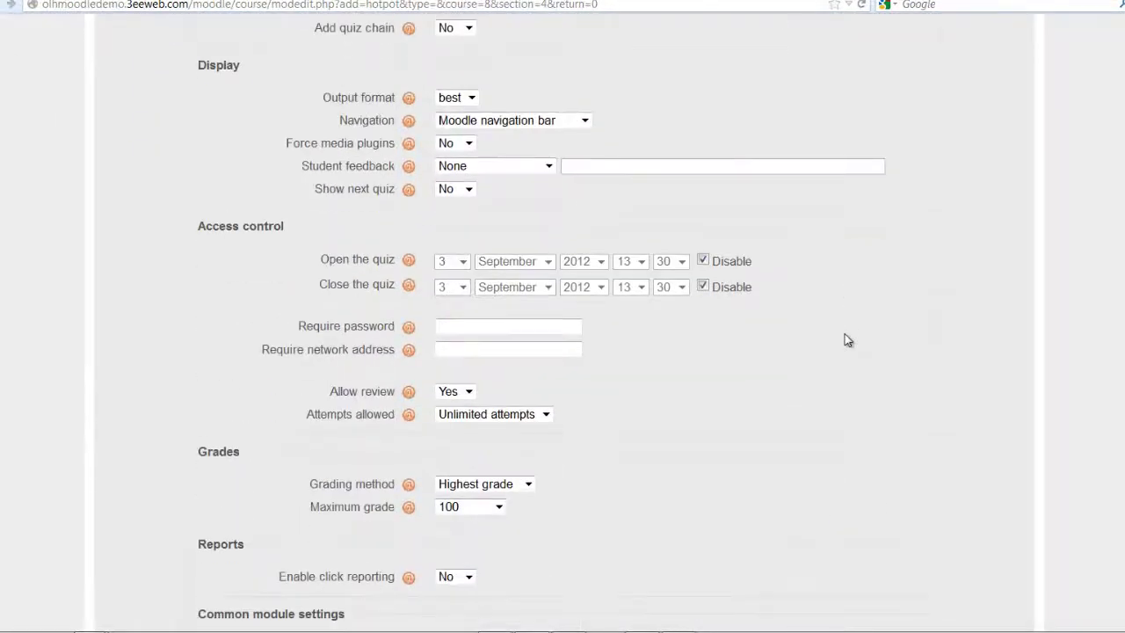
{"action": "scroll", "coordinate": [846, 340], "scroll_direction": "down", "scroll_amount": 3}
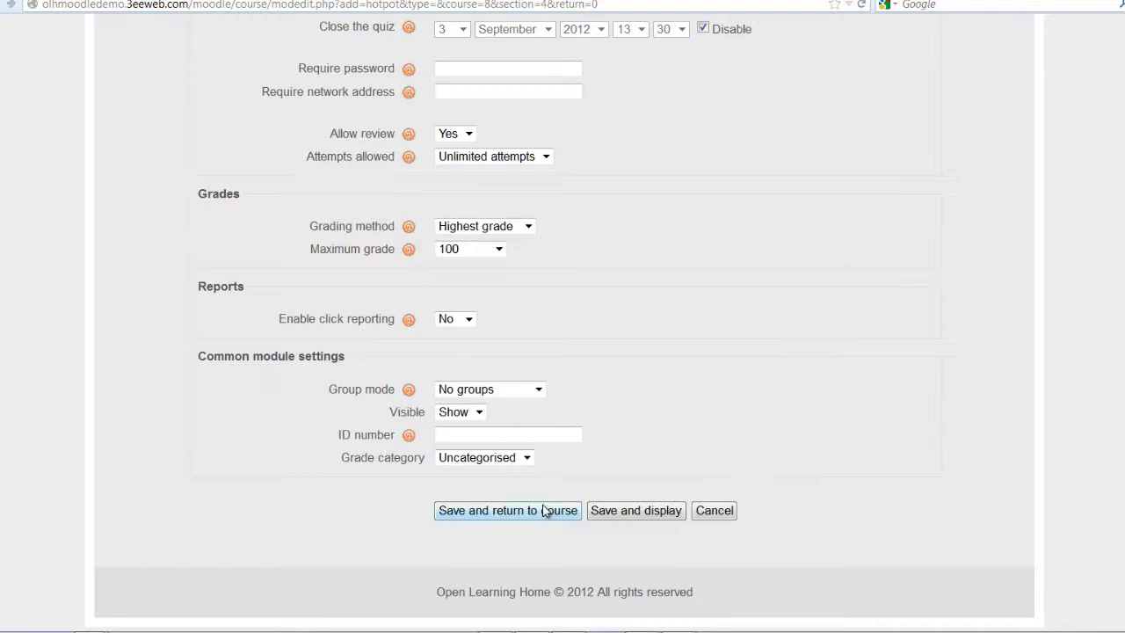
{"action": "left_click", "coordinate": [545, 510]}
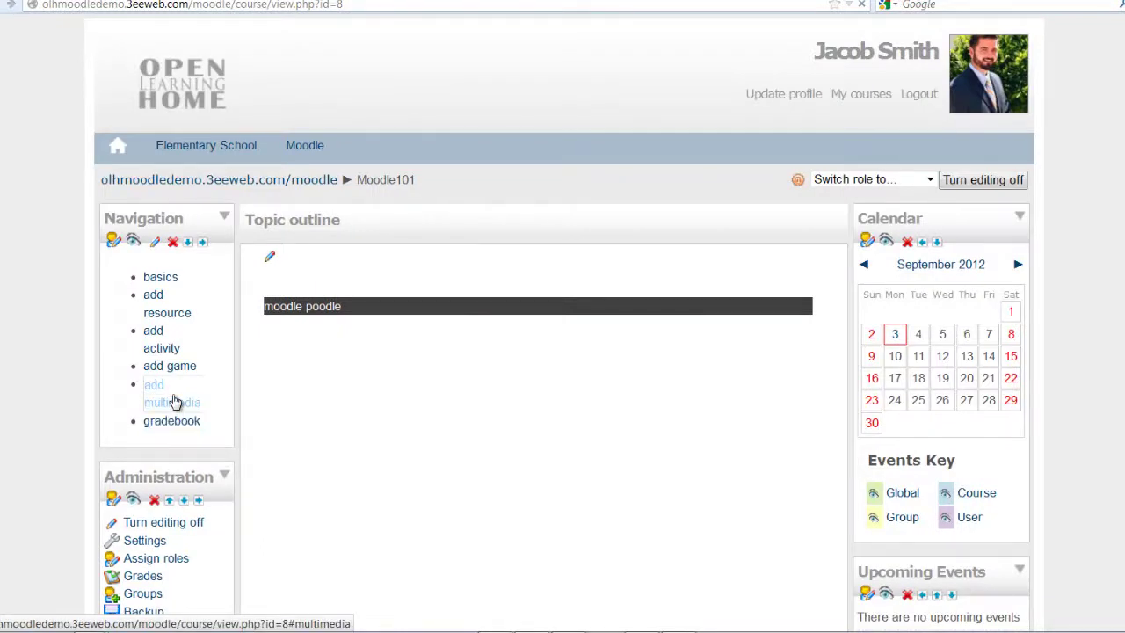
Open the JCross Moodle quiz from the course and look over the crossword's instructions and grid.
{"action": "left_click", "coordinate": [173, 401]}
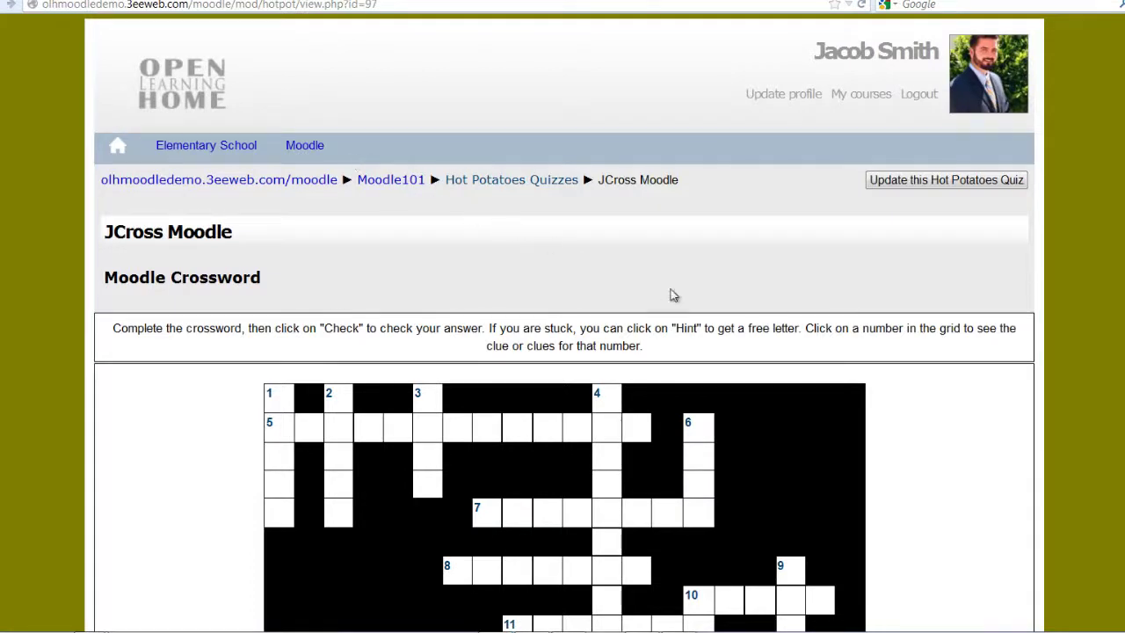
{"action": "scroll", "coordinate": [714, 297], "scroll_direction": "down", "scroll_amount": 2}
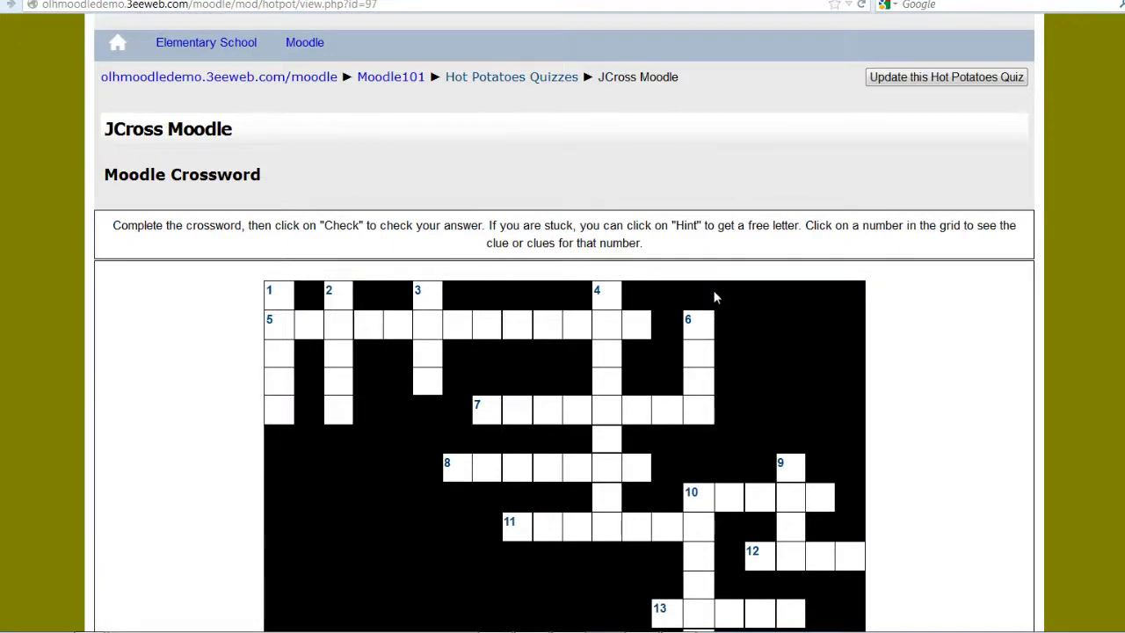
{"action": "scroll", "coordinate": [714, 297], "scroll_direction": "down", "scroll_amount": 1}
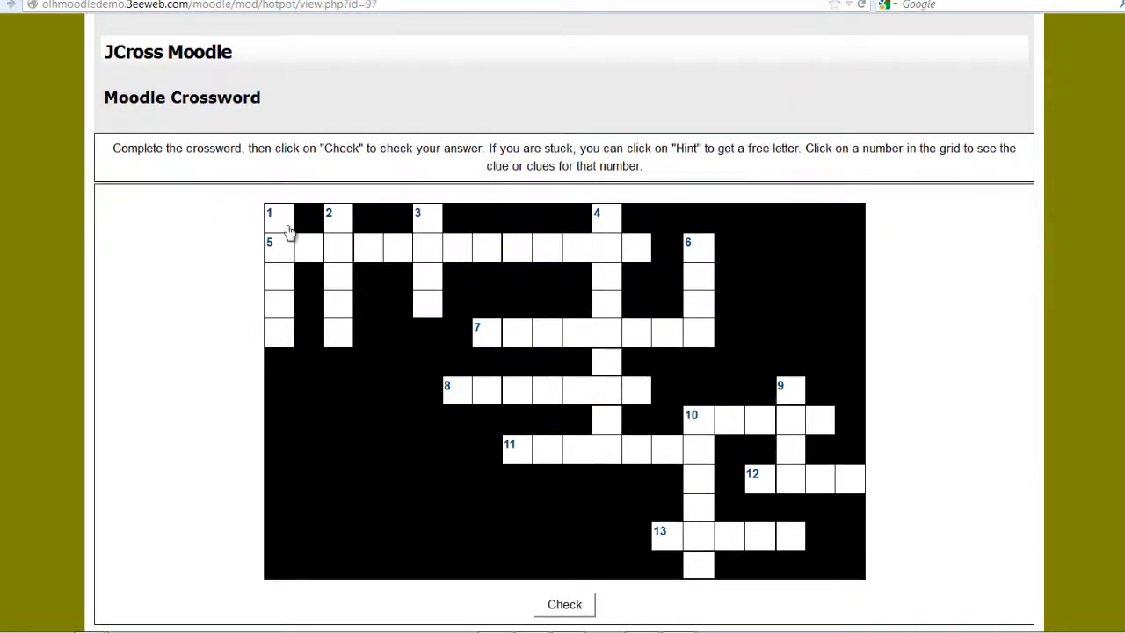
{"action": "scroll", "coordinate": [214, 120], "scroll_direction": "up", "scroll_amount": 3}
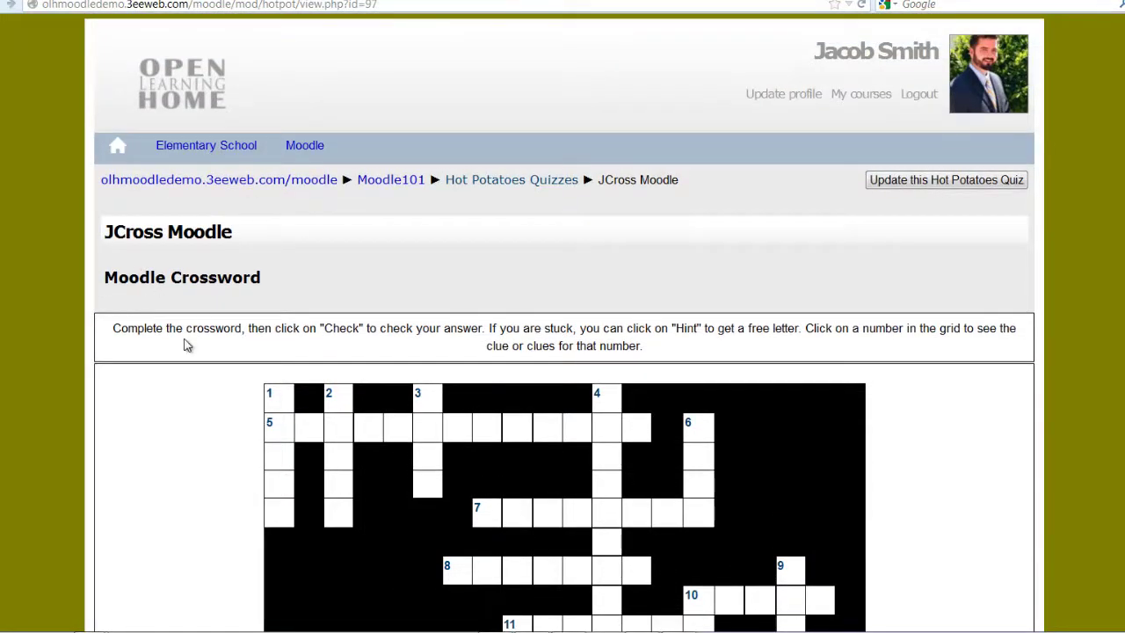
Answer the crossword's 6 down clue, "ctrl-c", with "copy" and enter it in the grid.
{"action": "scroll", "coordinate": [171, 334], "scroll_direction": "down", "scroll_amount": 1}
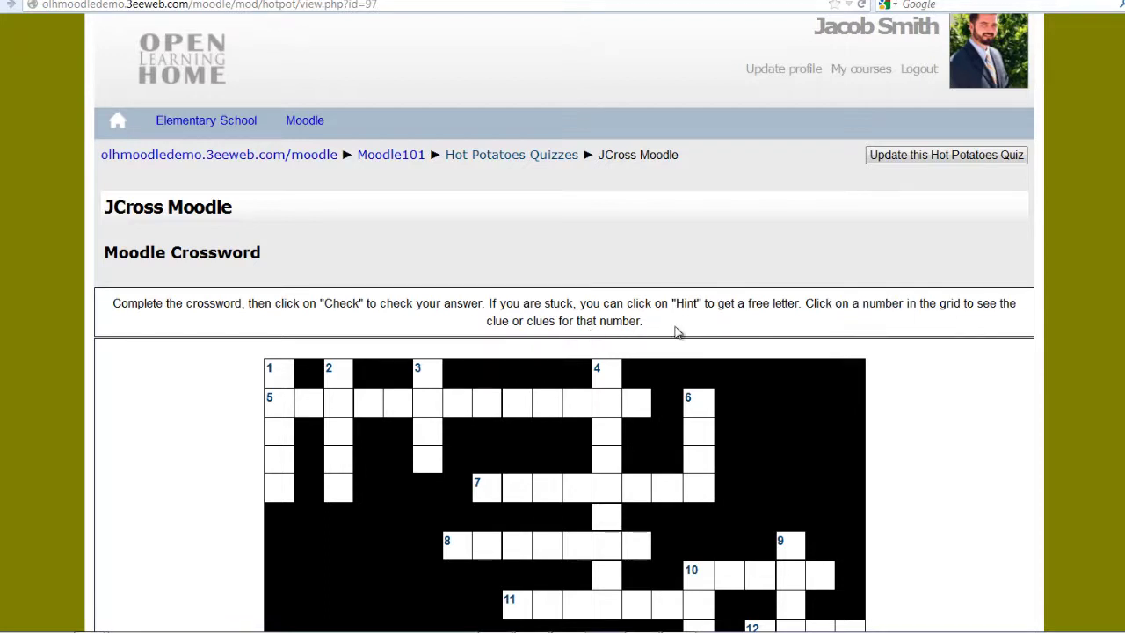
{"action": "scroll", "coordinate": [953, 406], "scroll_direction": "down", "scroll_amount": 3}
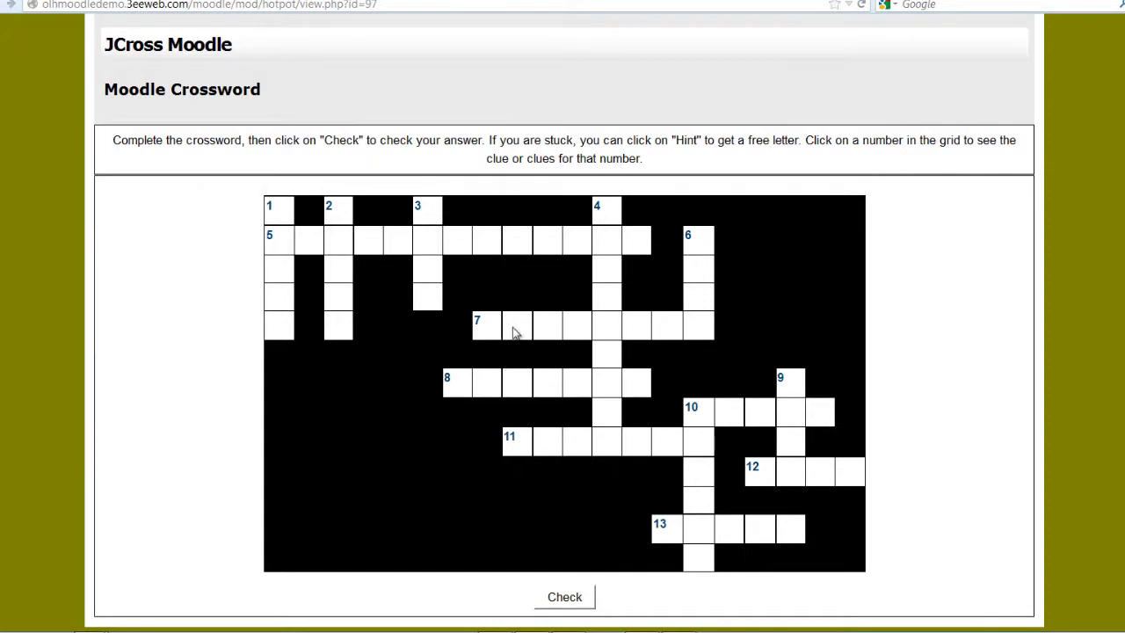
{"action": "left_click", "coordinate": [698, 248]}
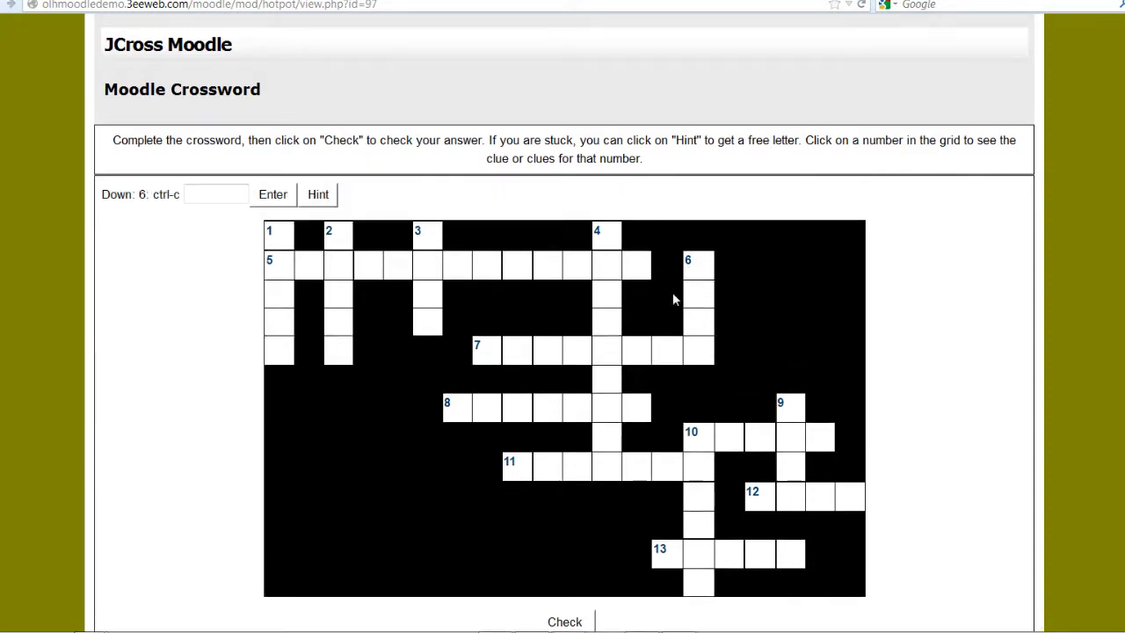
{"action": "left_click", "coordinate": [209, 194]}
{"action": "type", "text": "copy"}
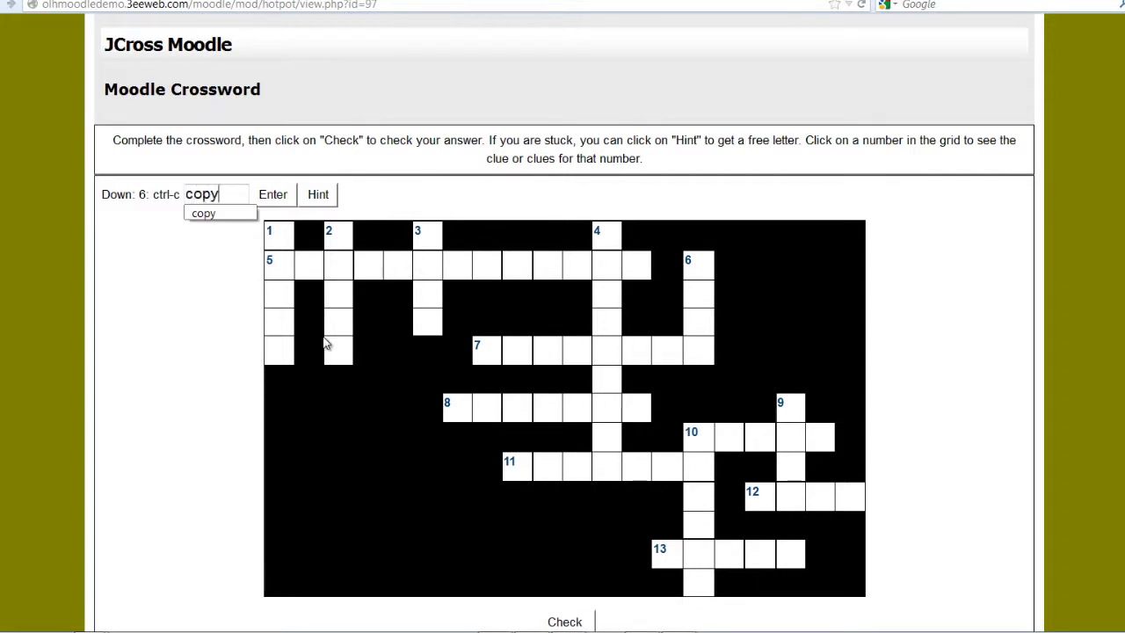
{"action": "left_click", "coordinate": [274, 196]}
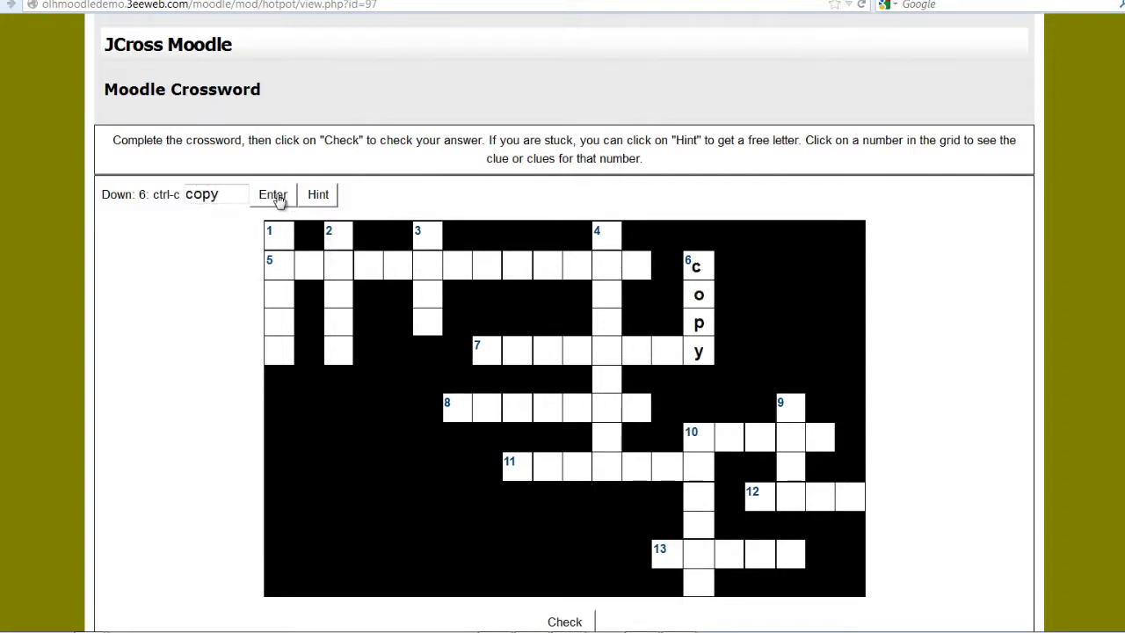
Fill in 7 across, the collaborative dictionary clue, with "glossary".
{"action": "left_click", "coordinate": [476, 348]}
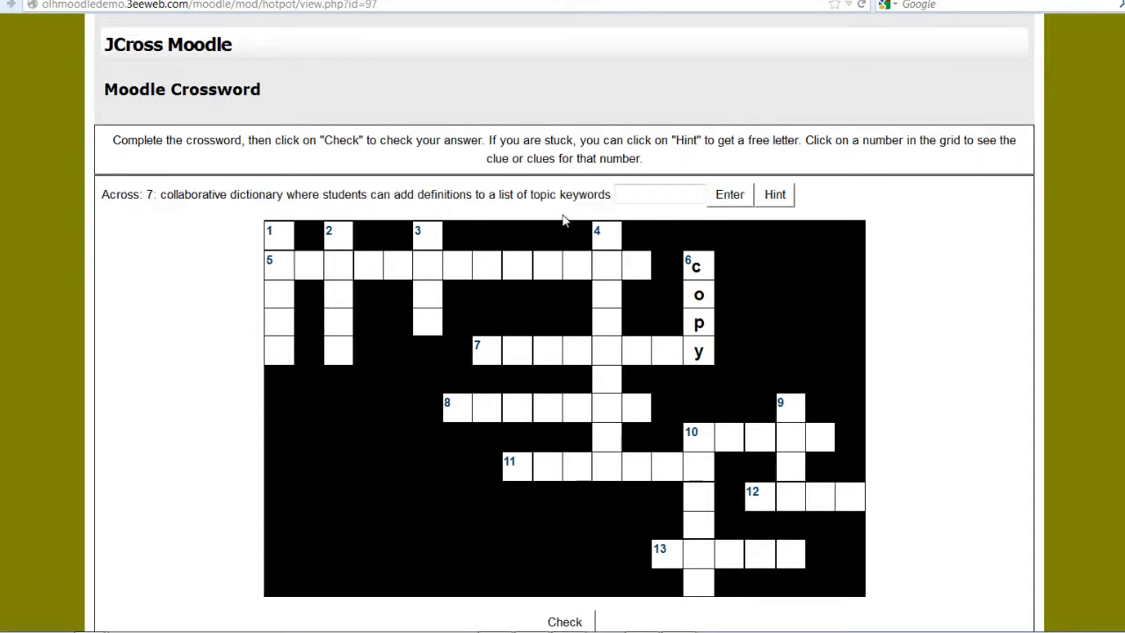
{"action": "left_click", "coordinate": [626, 198]}
{"action": "type", "text": "glossary"}
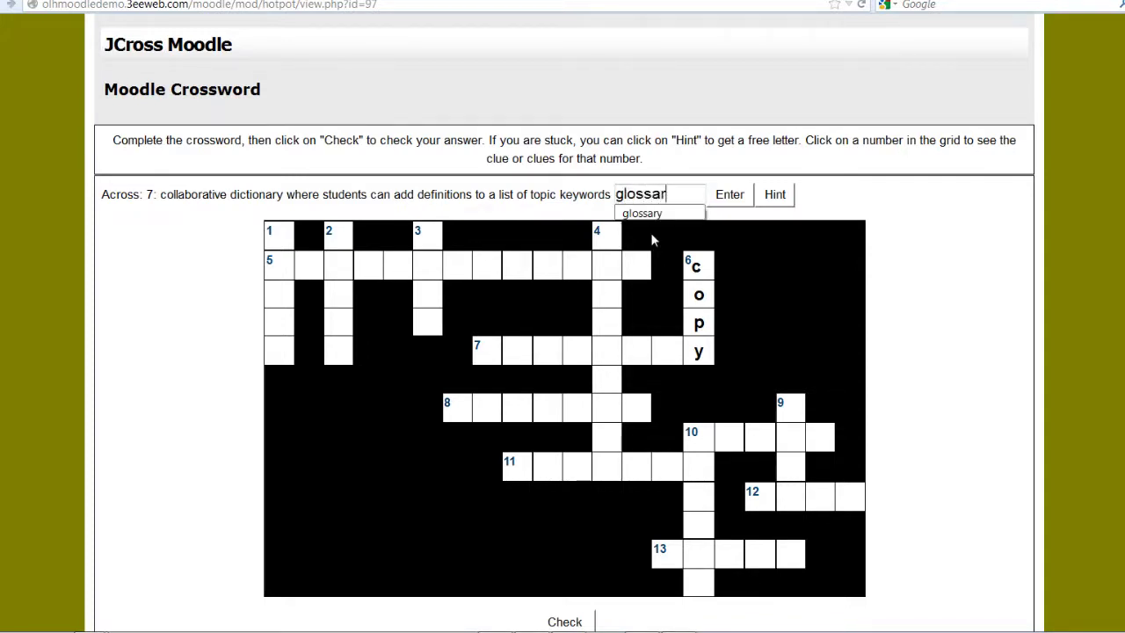
{"action": "left_click", "coordinate": [744, 194]}
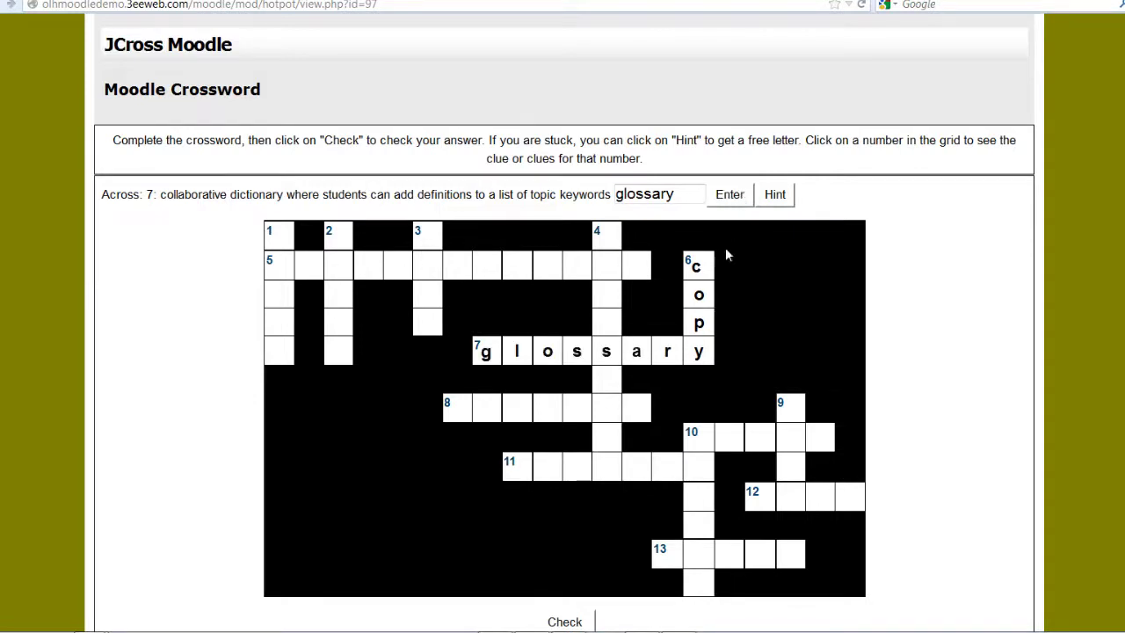
View the 4 down clue and answer 1 down, "ctrl-v", with "paste".
{"action": "left_click", "coordinate": [618, 261]}
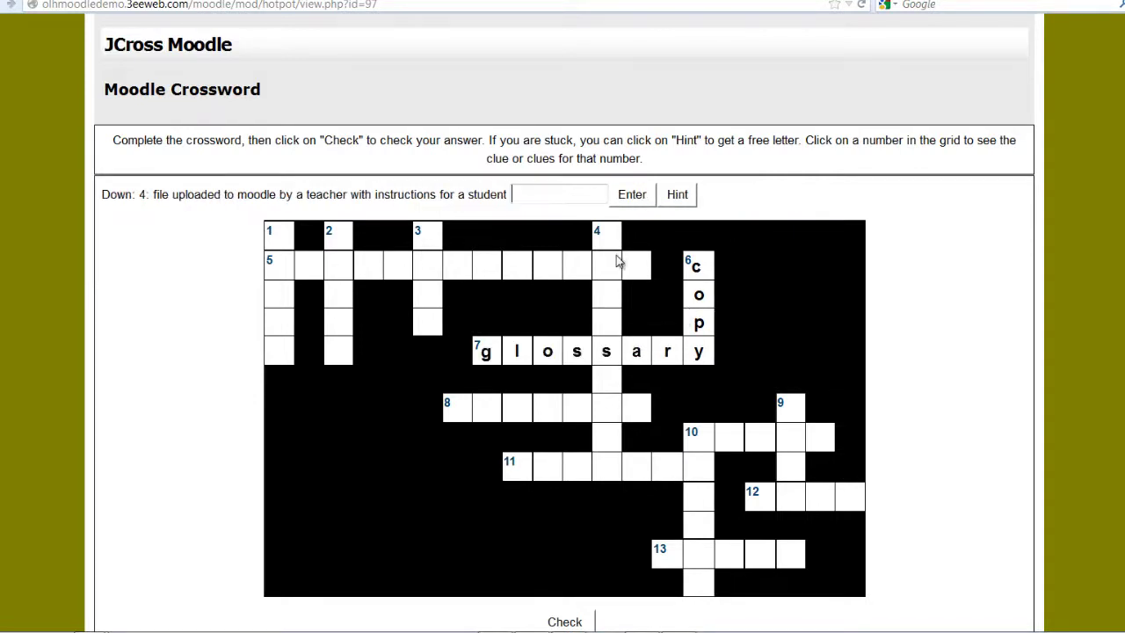
{"action": "left_click", "coordinate": [278, 242]}
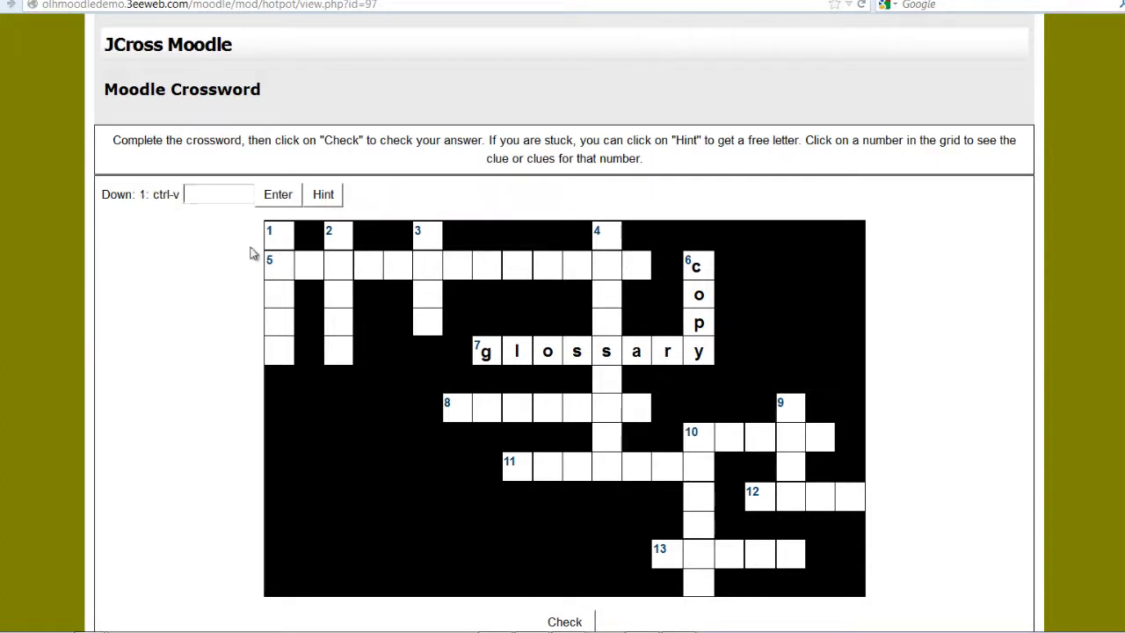
{"action": "type", "text": "paste"}
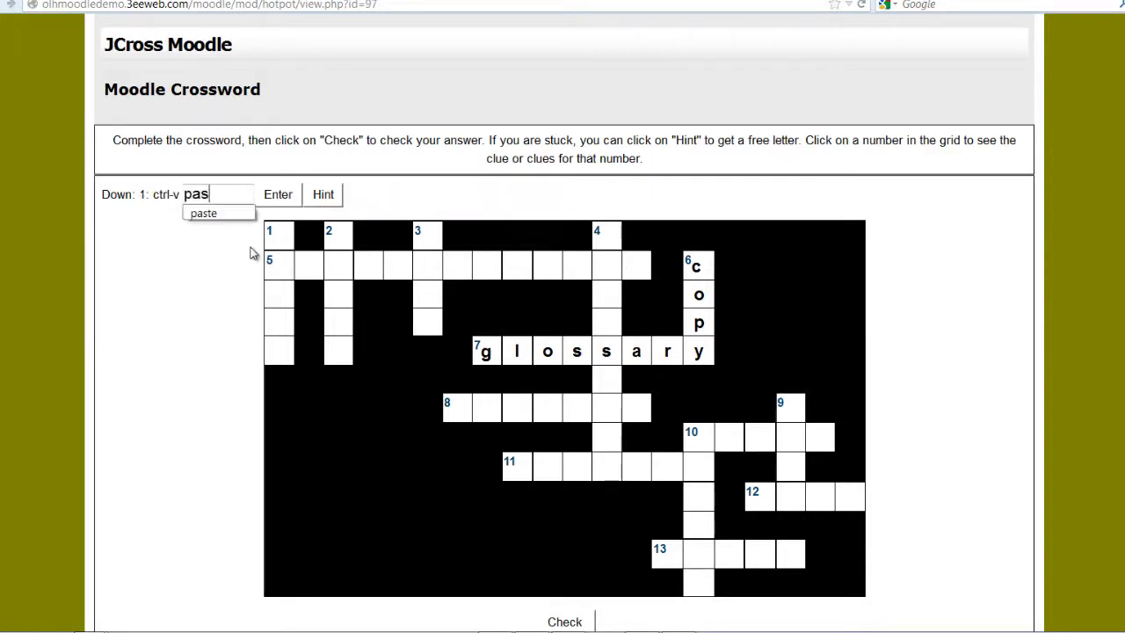
{"action": "left_click", "coordinate": [281, 194]}
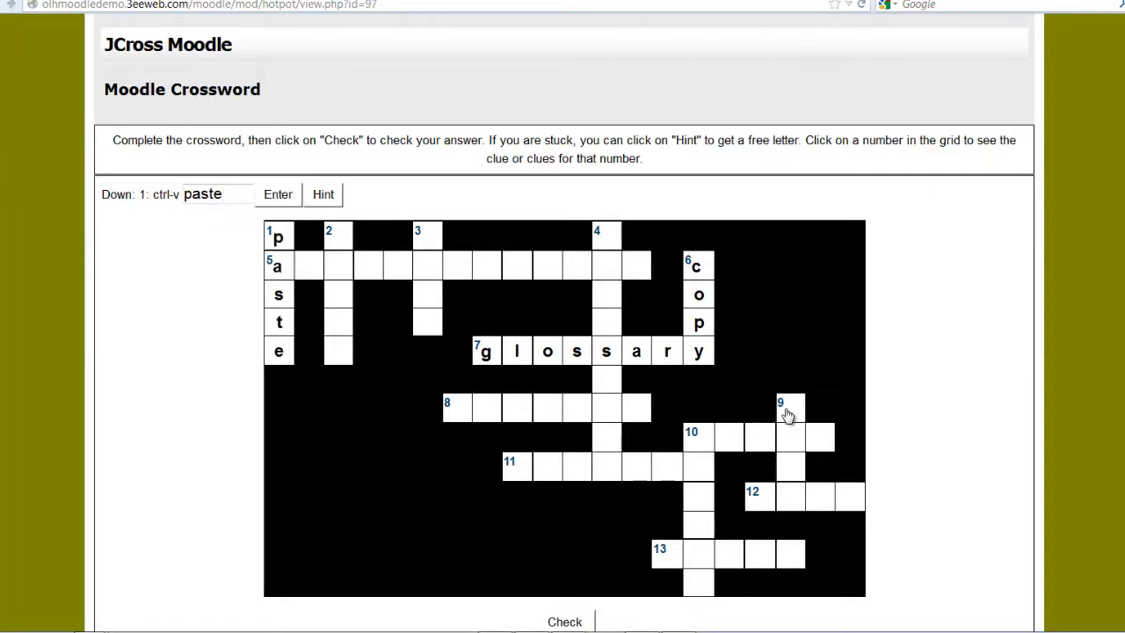
Answer the 9 down clue, "right click", with "menu" and enter it in the grid.
{"action": "left_click", "coordinate": [785, 410]}
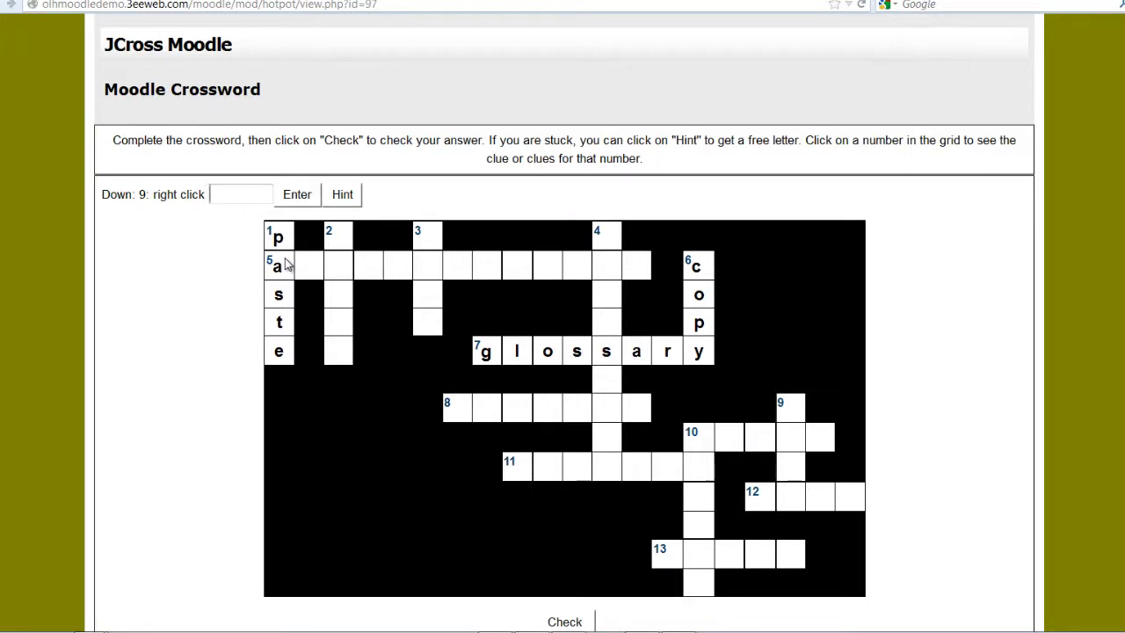
{"action": "type", "text": "menu"}
{"action": "left_click", "coordinate": [297, 194]}
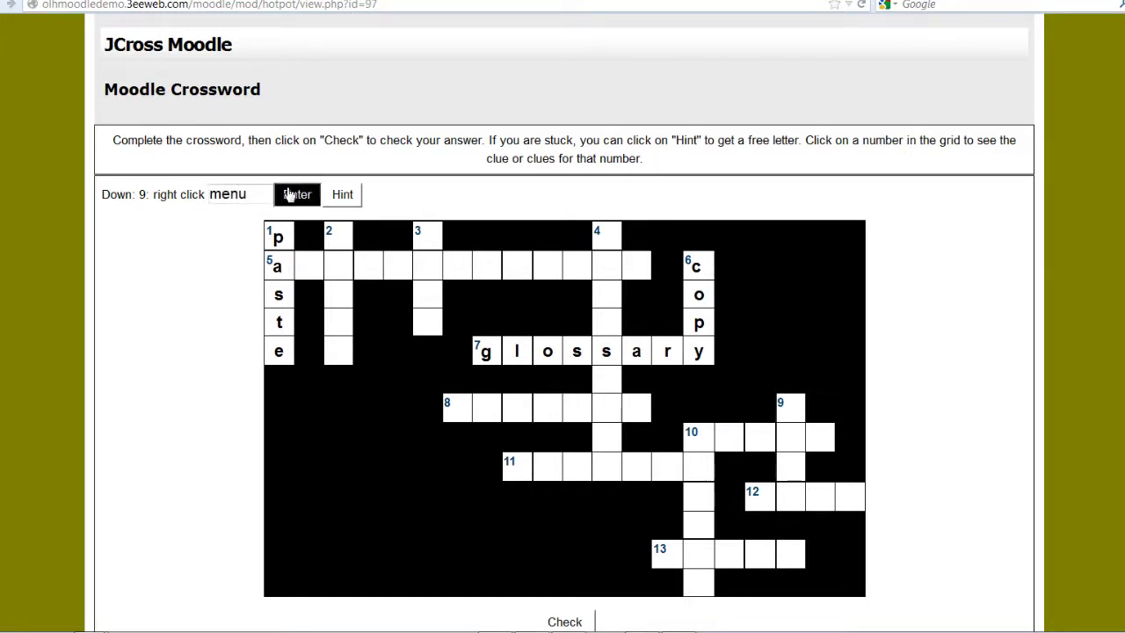
Open the clues for number 10 and answer the across clue about HTML content on the course page with "label".
{"action": "left_click", "coordinate": [694, 444]}
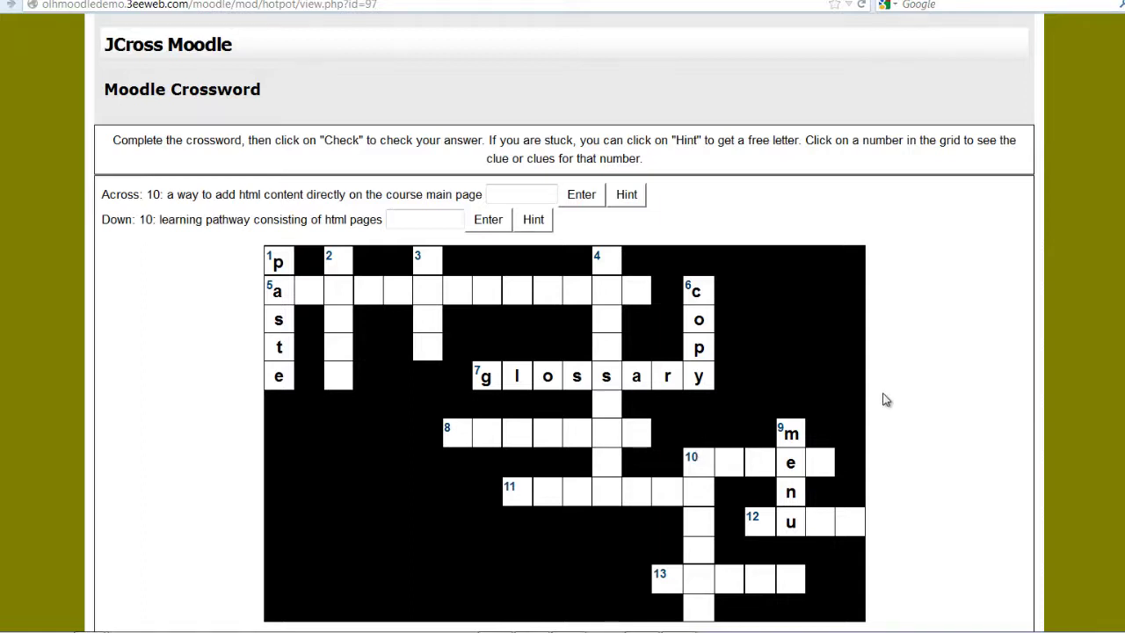
{"action": "scroll", "coordinate": [882, 399], "scroll_direction": "down", "scroll_amount": 1}
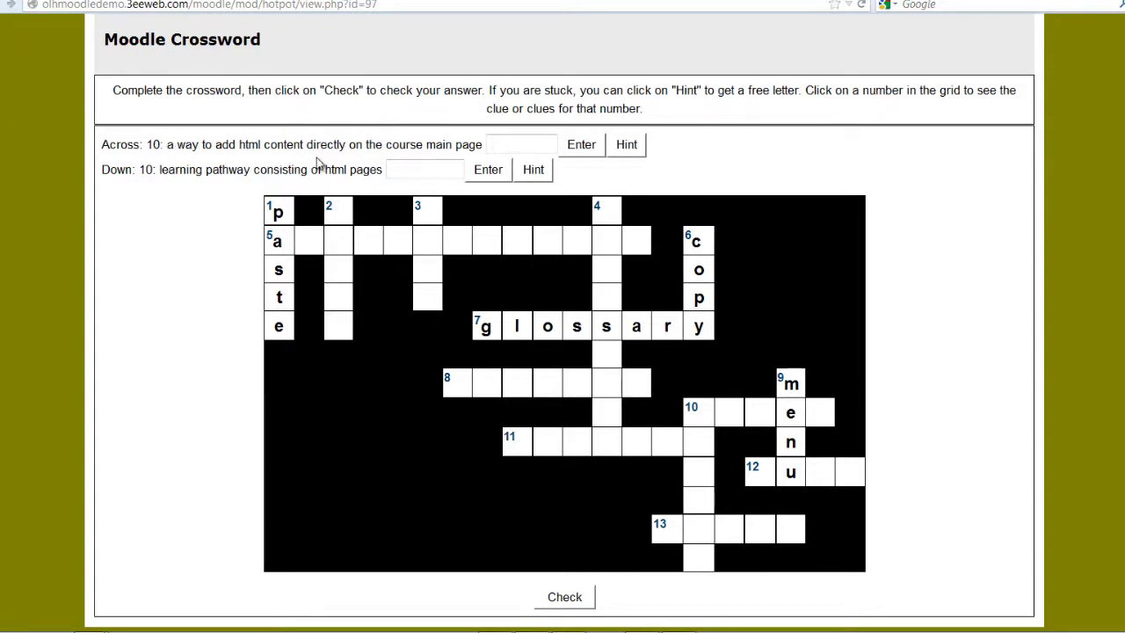
{"action": "left_click", "coordinate": [509, 148]}
{"action": "type", "text": "label"}
{"action": "left_click", "coordinate": [576, 145]}
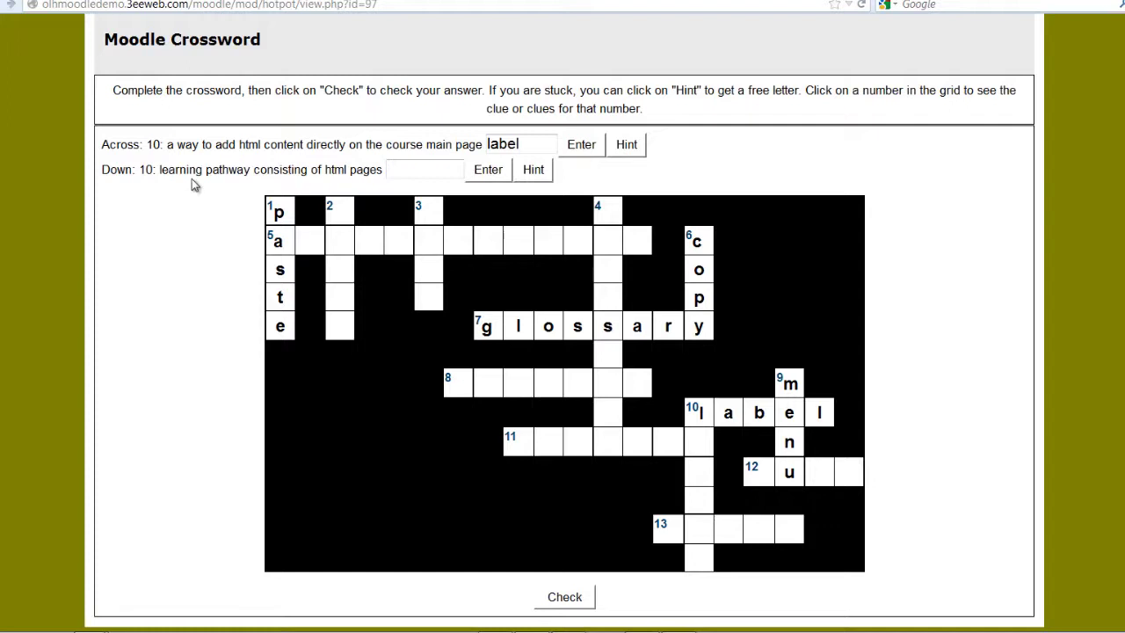
Complete 10 down as "LESson", using hints for the opening letters and adding "son" to finish the word.
{"action": "left_click", "coordinate": [406, 176]}
{"action": "left_click", "coordinate": [531, 176]}
{"action": "left_click", "coordinate": [531, 176]}
{"action": "type", "text": "son"}
{"action": "left_click", "coordinate": [472, 172]}
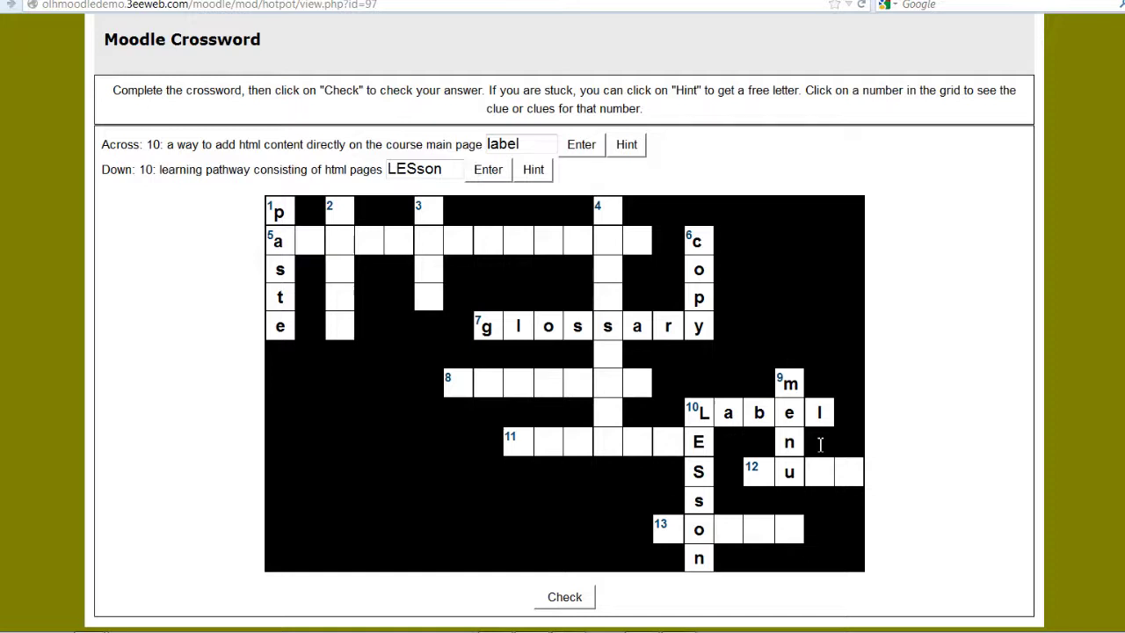
Check the partially completed crossword, dismiss the score message and look over the marked grid.
{"action": "left_click", "coordinate": [560, 598]}
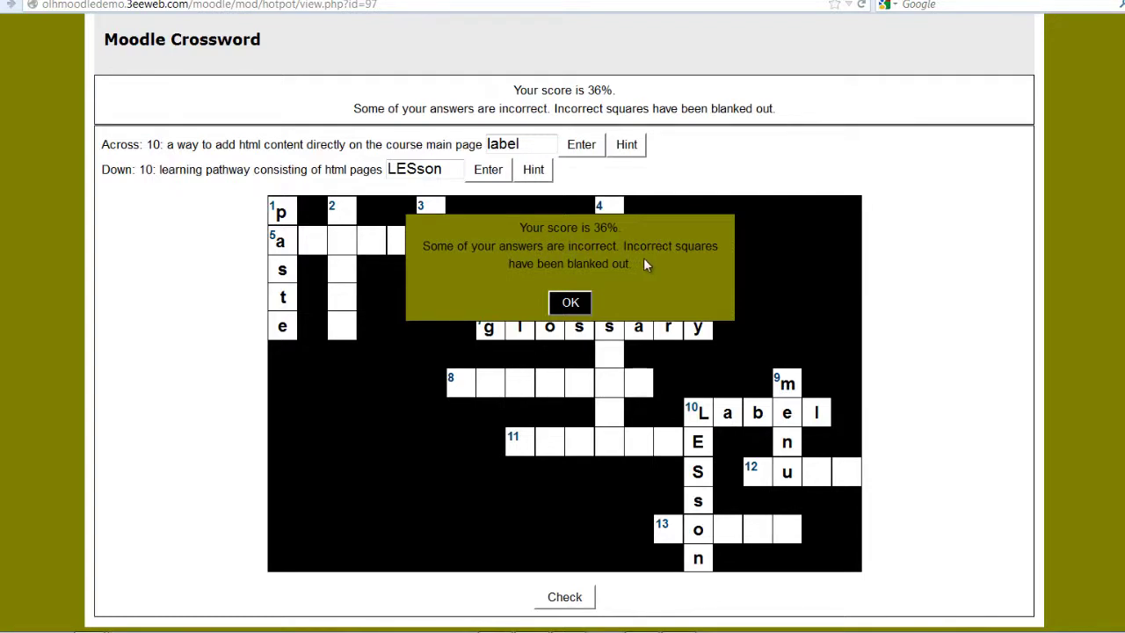
{"action": "left_click", "coordinate": [584, 304]}
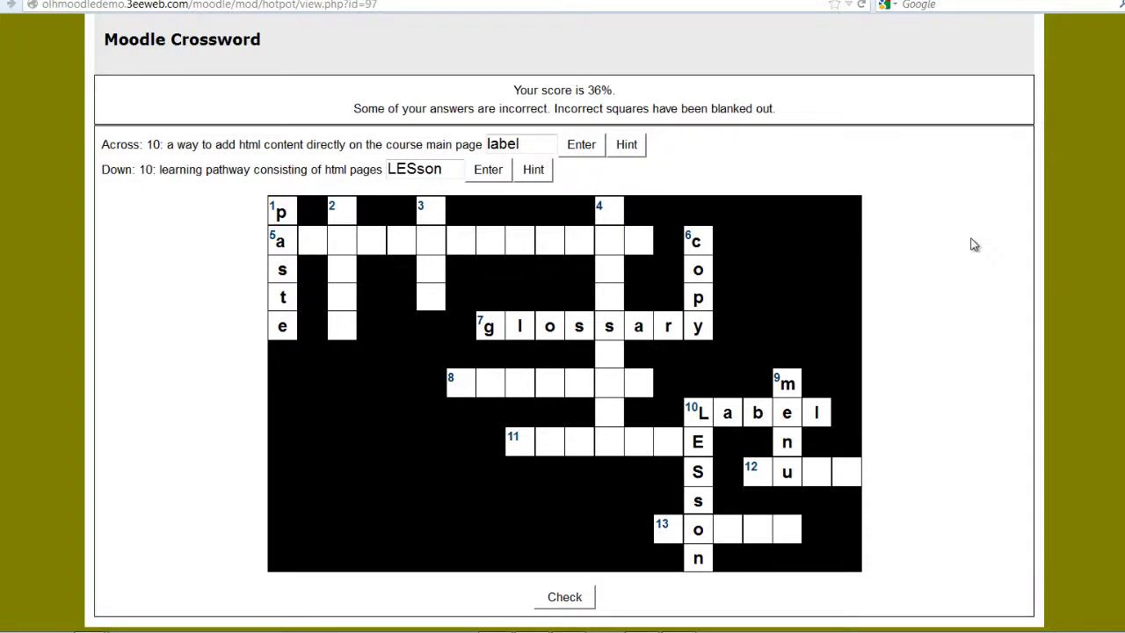
{"action": "scroll", "coordinate": [974, 245], "scroll_direction": "up", "scroll_amount": 3}
{"action": "scroll", "coordinate": [973, 244], "scroll_direction": "down", "scroll_amount": 3}
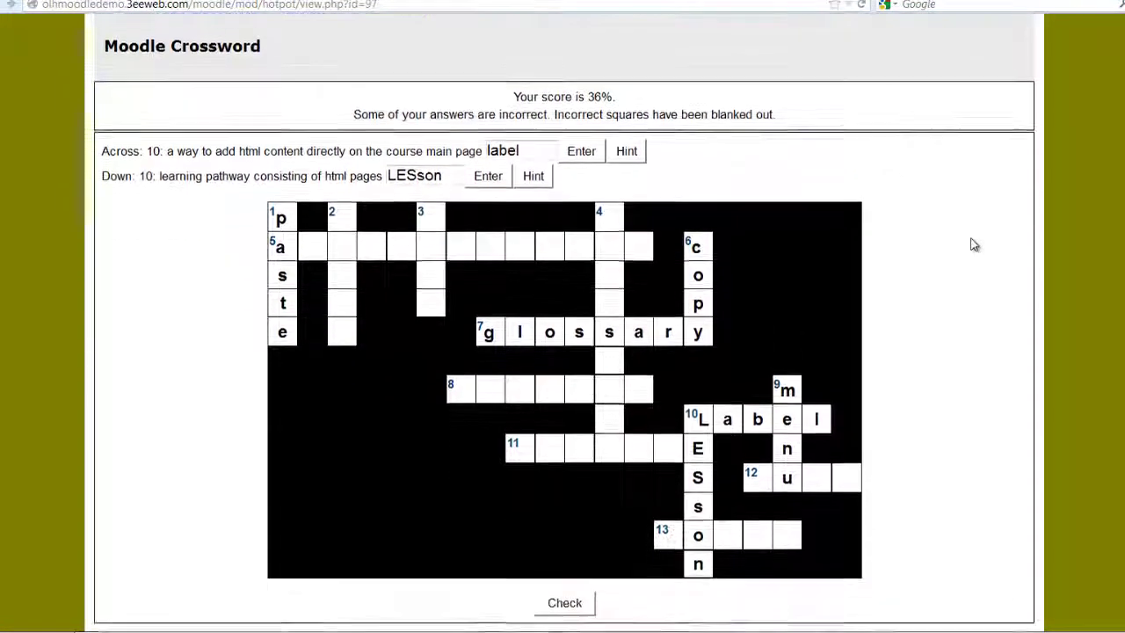